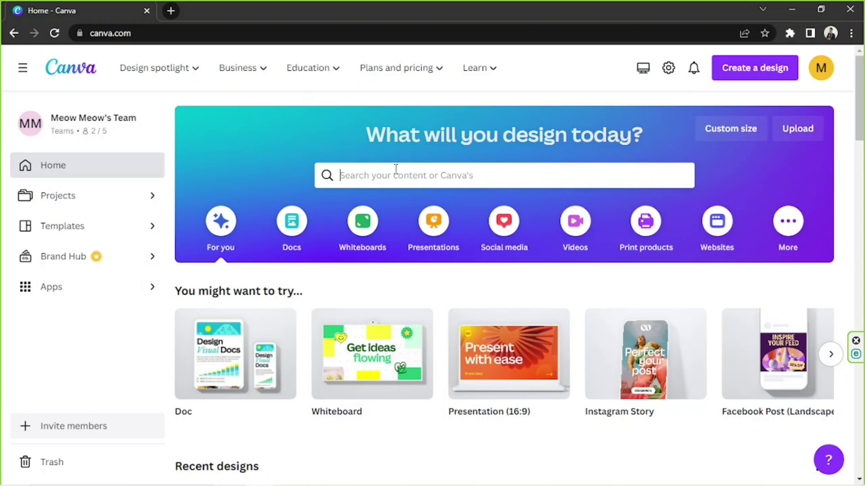
Step: Search for 'logo', show all Logo template results, and browse the template grid
left_click(395, 170)
type("logo")
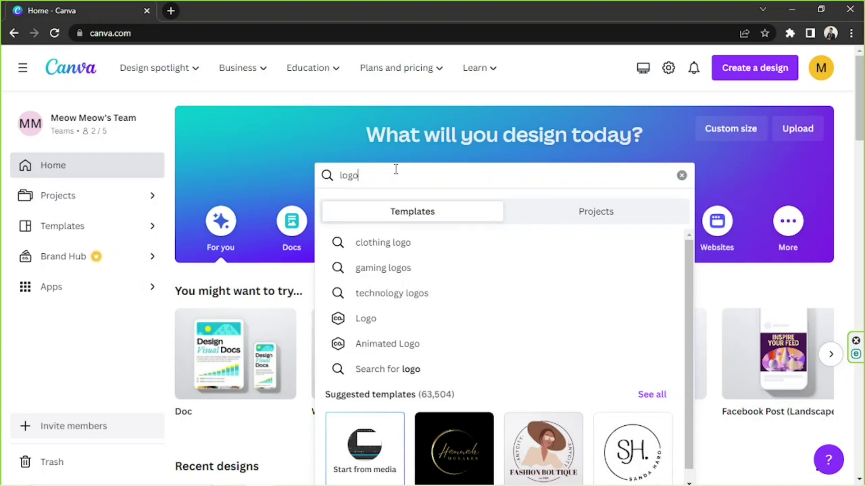
left_click(652, 395)
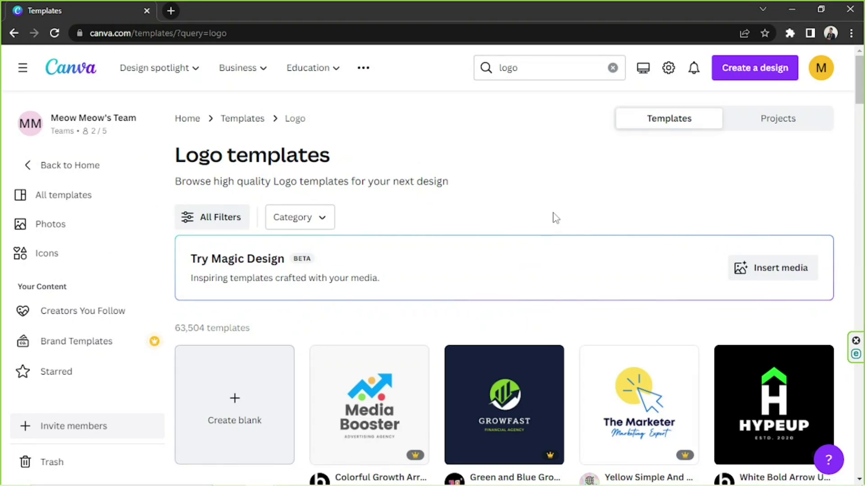
scroll(554, 219, "down", 2)
scroll(553, 218, "down", 4)
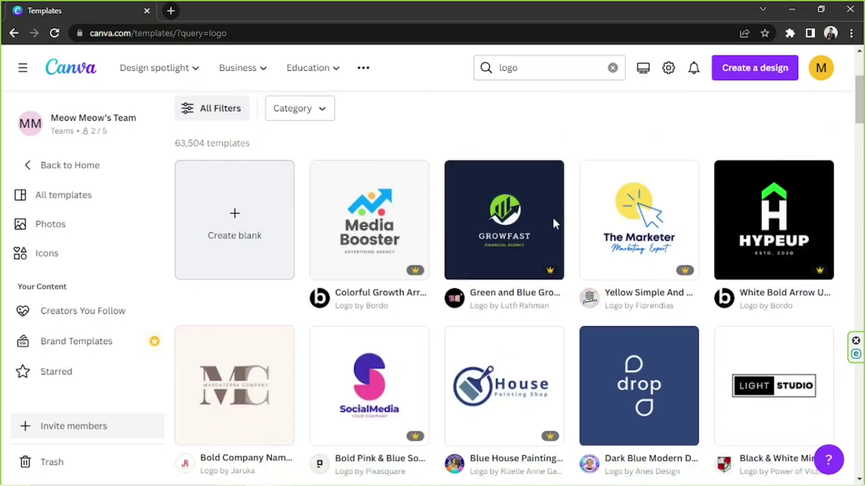
scroll(554, 224, "down", 1)
scroll(555, 226, "down", 2)
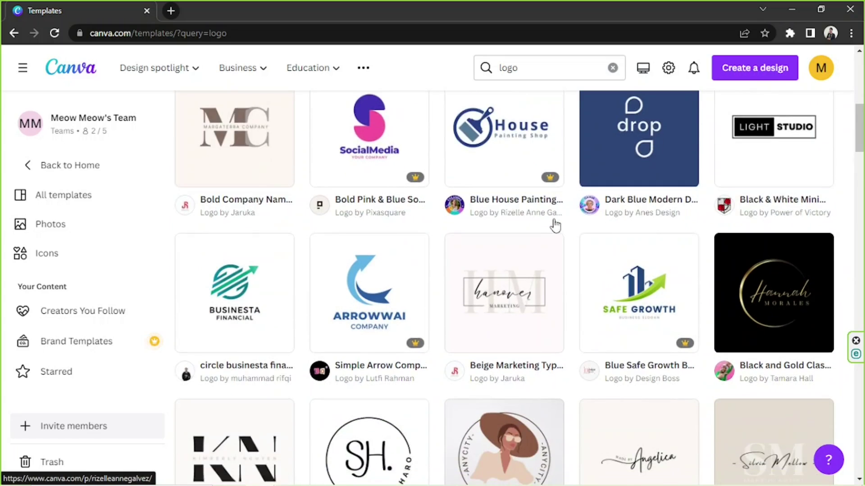
scroll(555, 227, "down", 8)
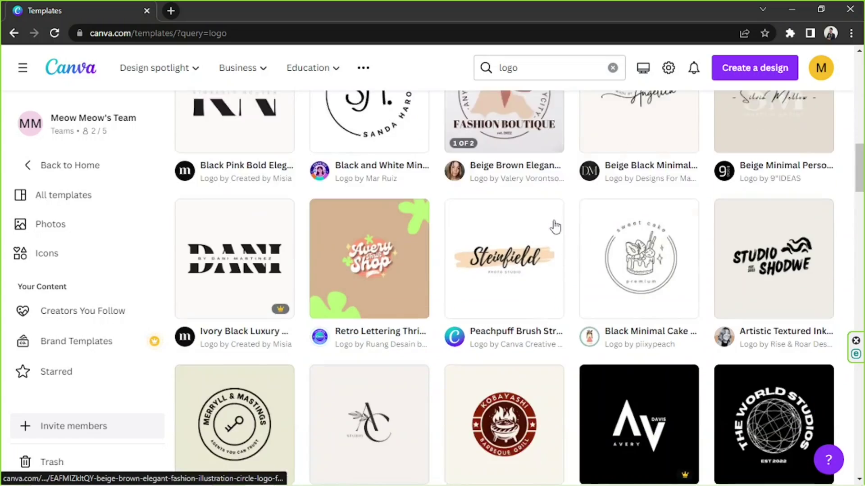
scroll(555, 225, "down", 4)
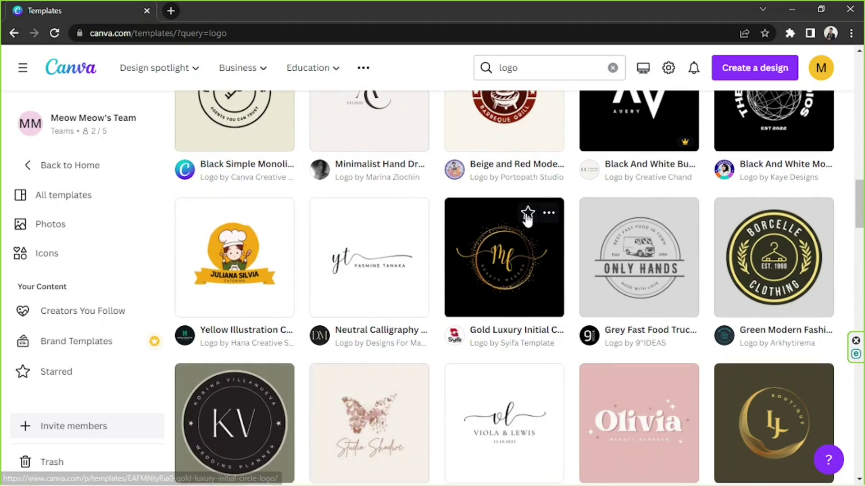
scroll(527, 218, "up", 12)
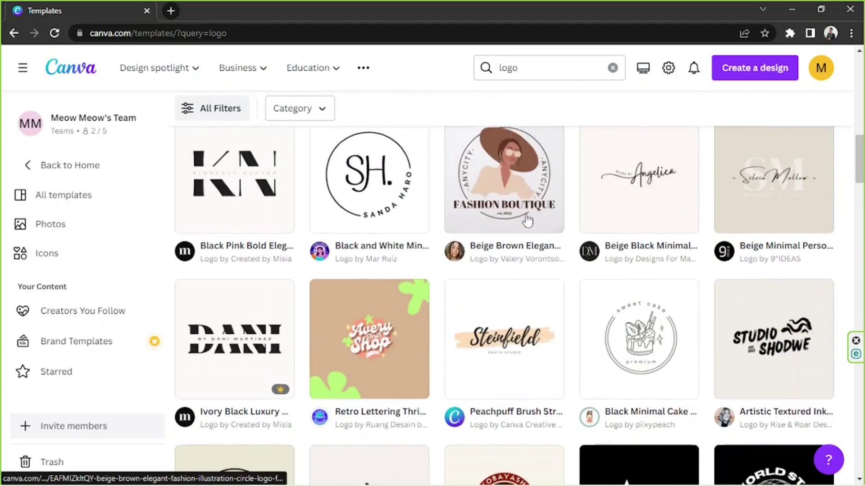
scroll(527, 220, "up", 6)
scroll(525, 218, "down", 3)
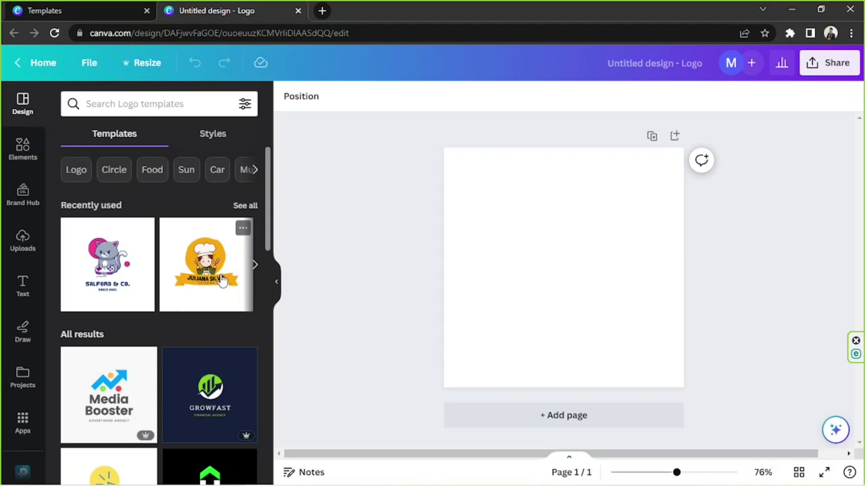
Step: Scroll through the Templates side panel beside the blank logo canvas
scroll(221, 280, "down", 10)
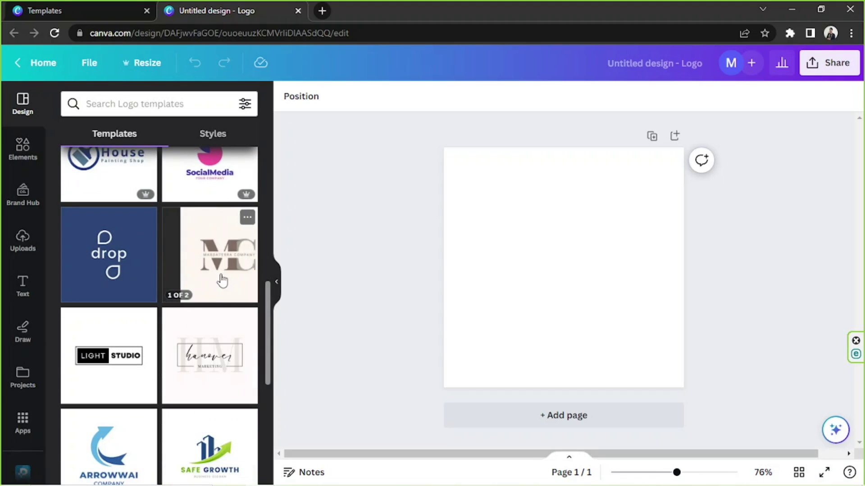
scroll(221, 280, "down", 4)
scroll(222, 279, "down", 5)
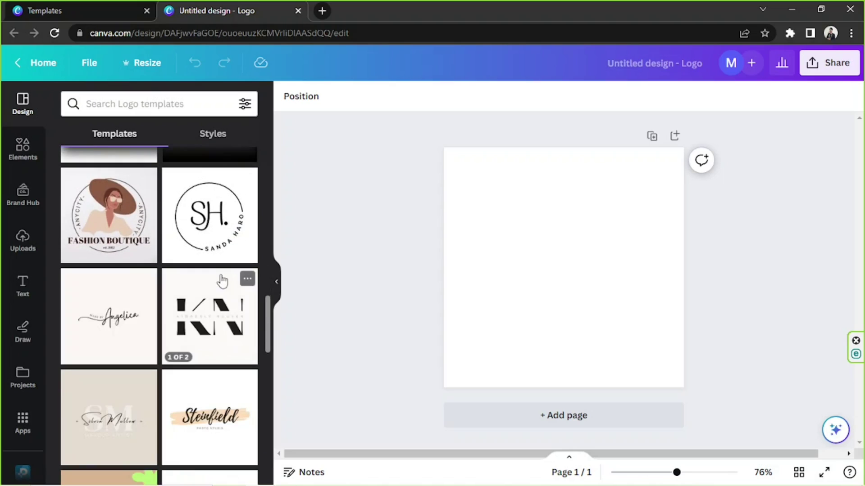
Step: Search logo templates for 'gaming', browse the results, then collapse the side panel
left_click(174, 104)
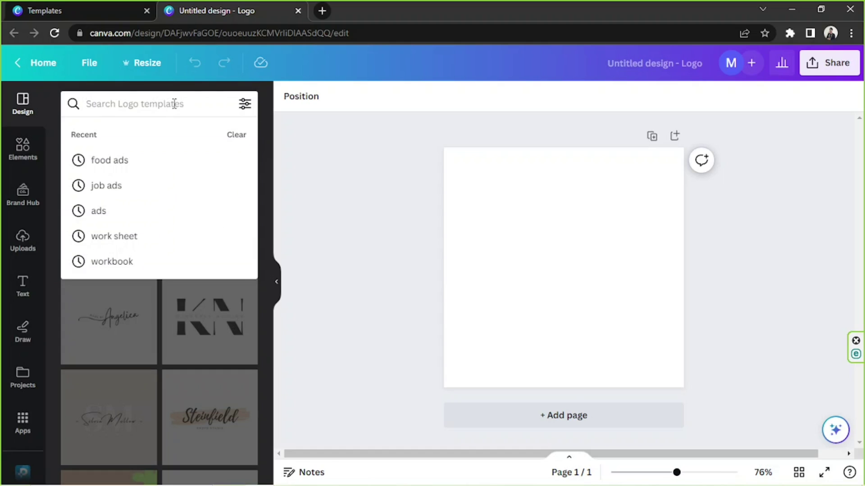
type("g")
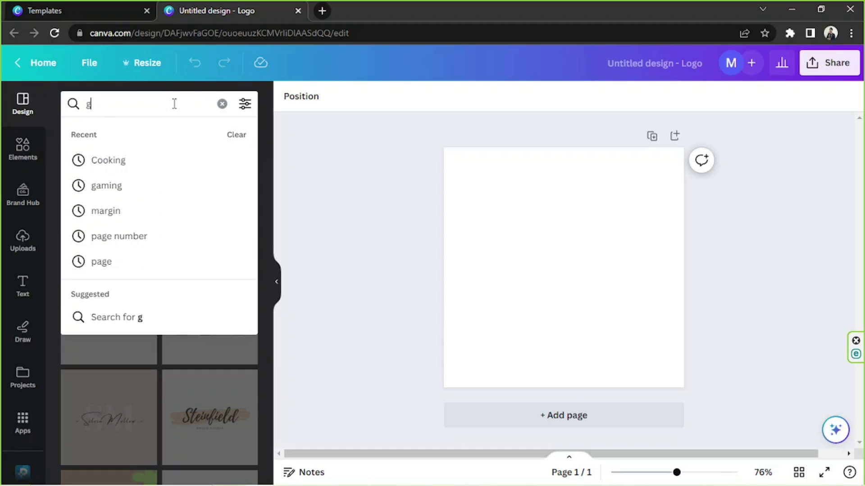
type("aming")
key("Return")
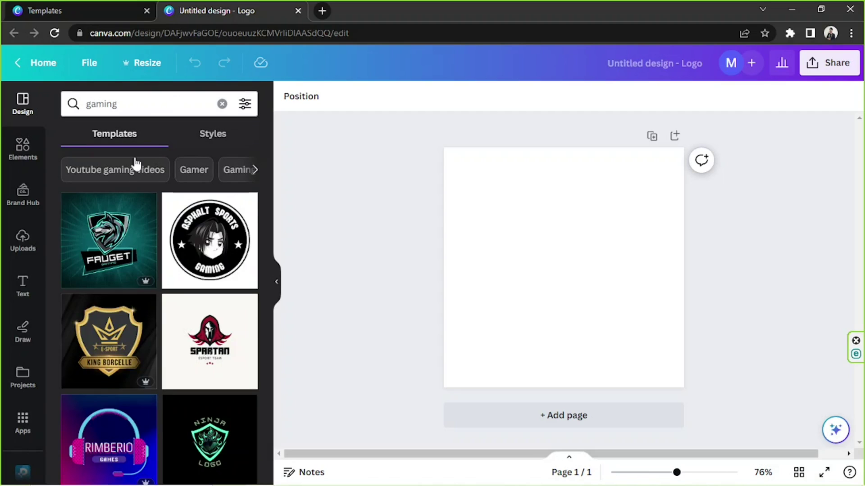
scroll(204, 252, "down", 2)
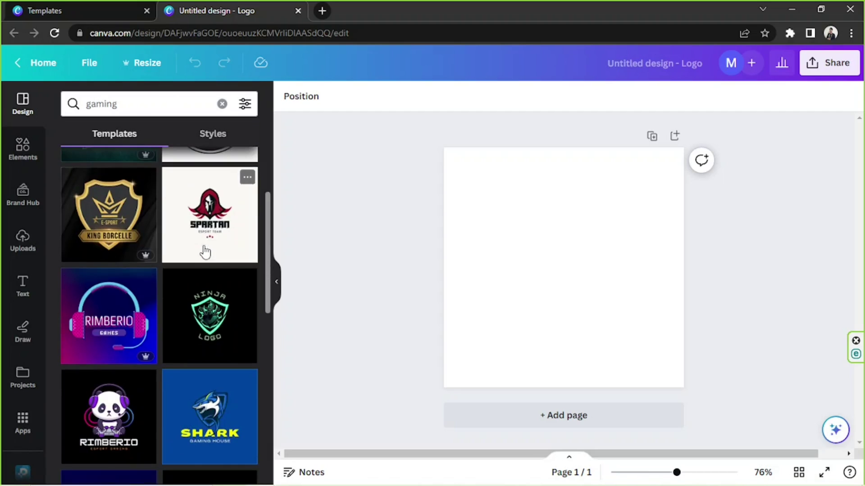
scroll(201, 230, "down", 6)
scroll(202, 228, "down", 7)
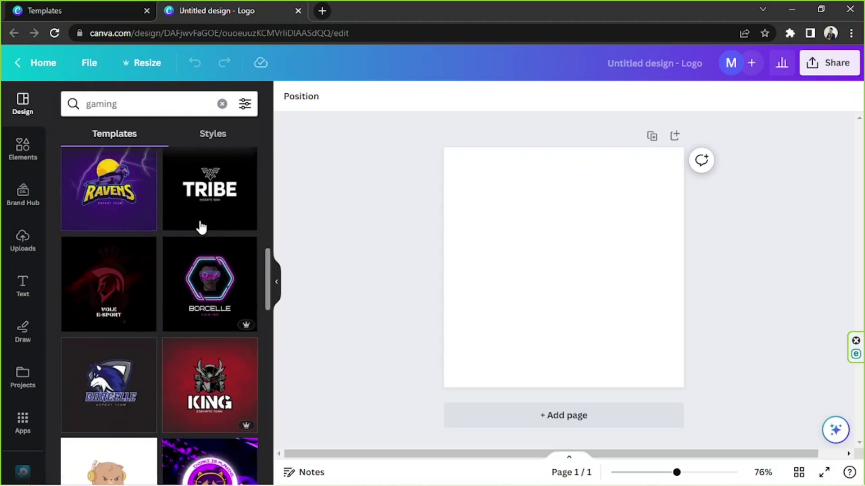
scroll(201, 228, "down", 5)
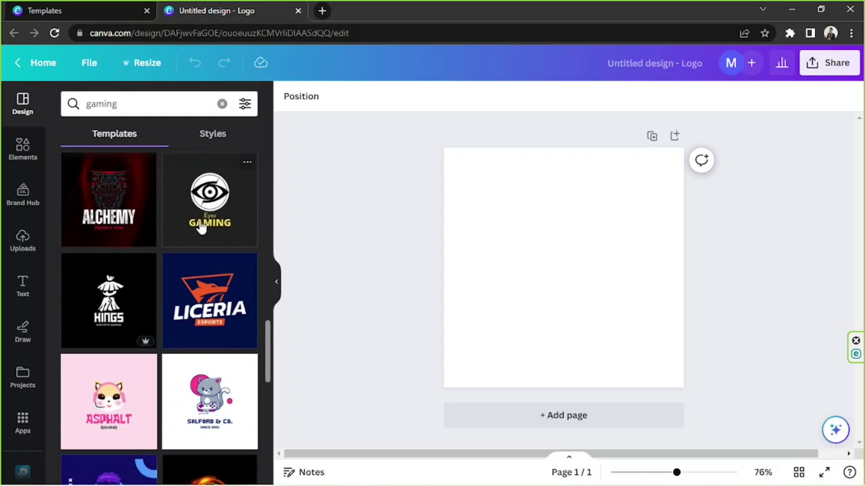
scroll(201, 228, "down", 1)
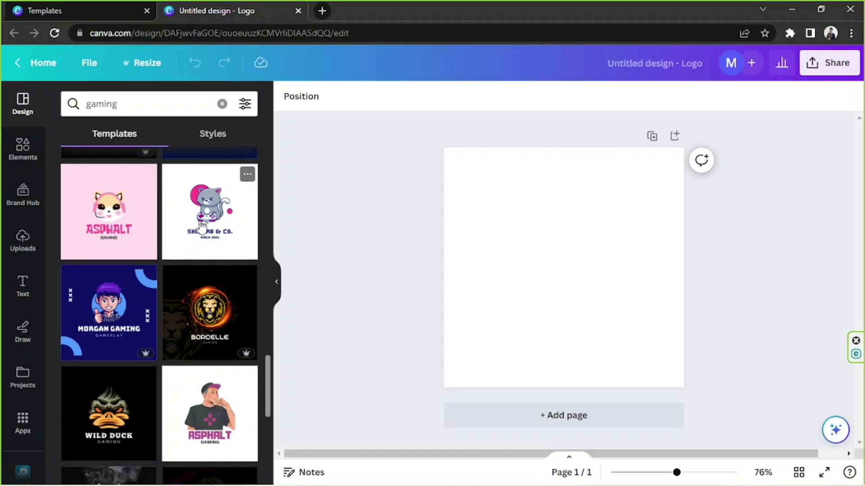
scroll(201, 227, "down", 5)
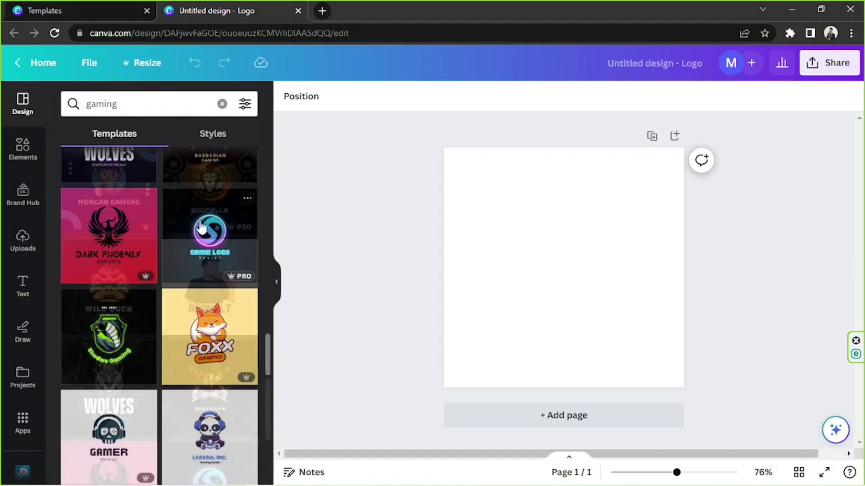
scroll(233, 279, "down", 4)
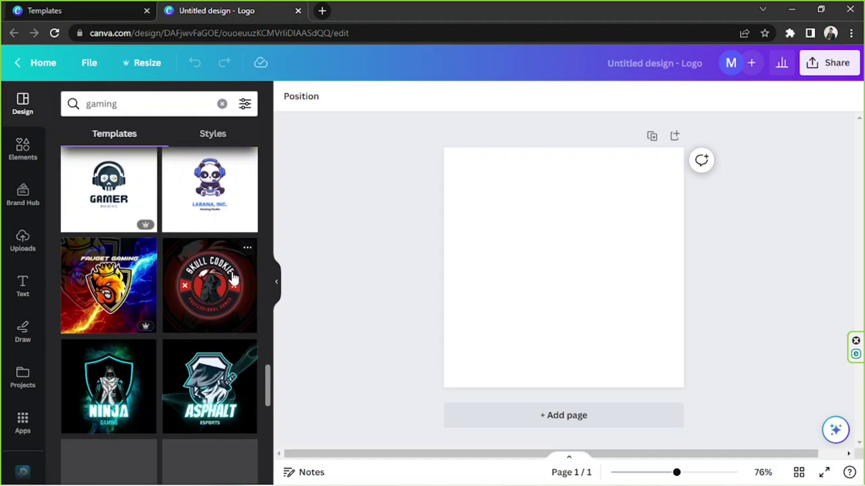
scroll(233, 280, "down", 4)
left_click(277, 288)
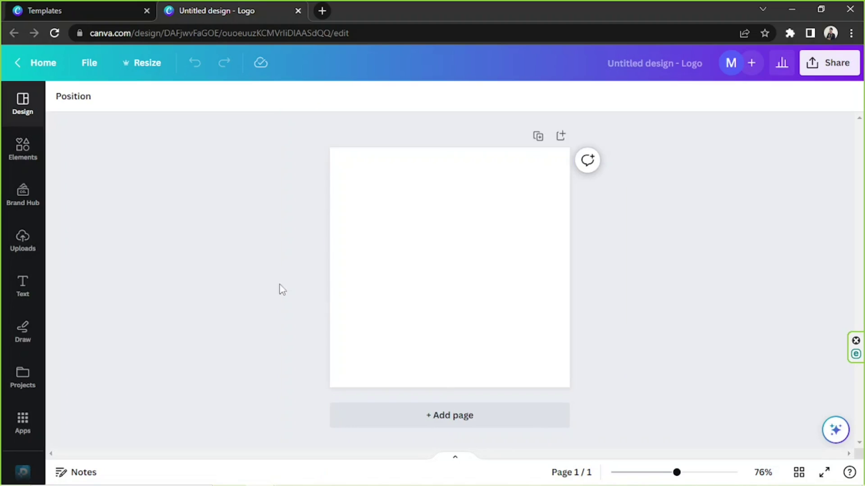
left_click(429, 283)
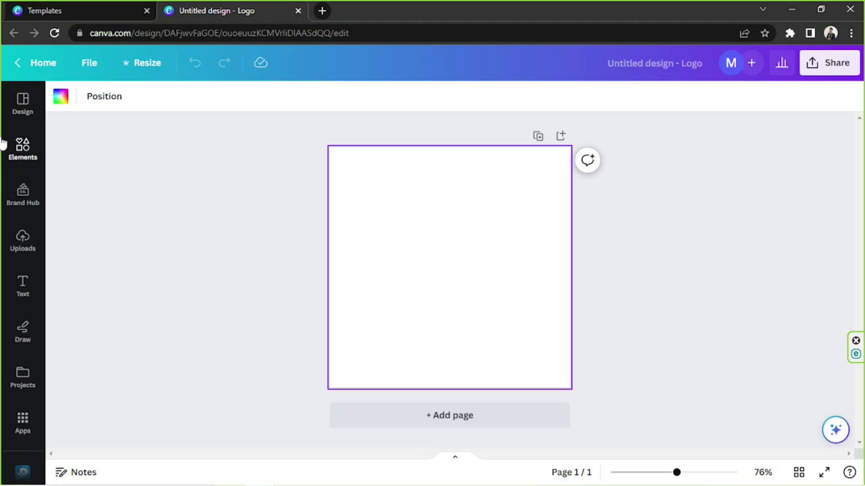
Step: Add a circle shape from Elements, enlarged to 480×480 and centred on the page
left_click(21, 145)
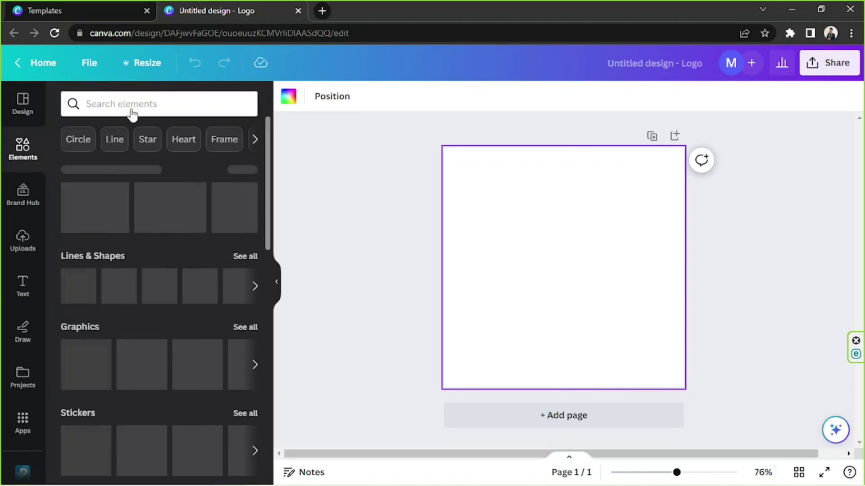
left_click(131, 104)
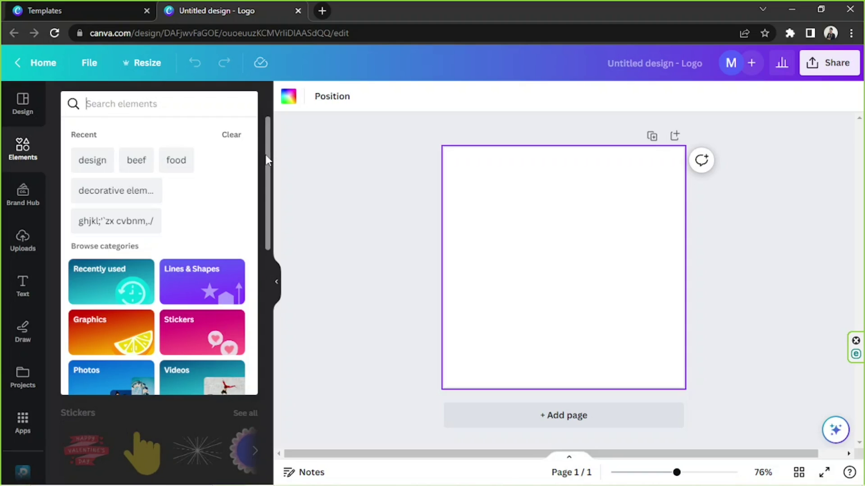
left_click(265, 158)
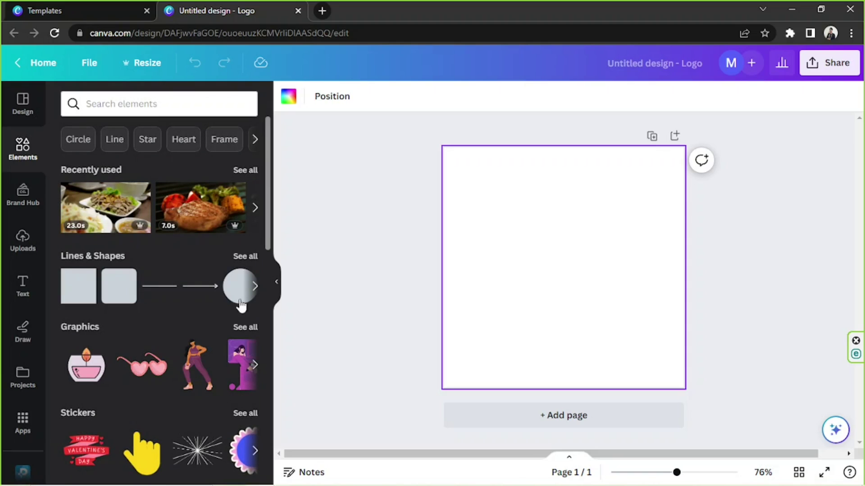
left_click(226, 283)
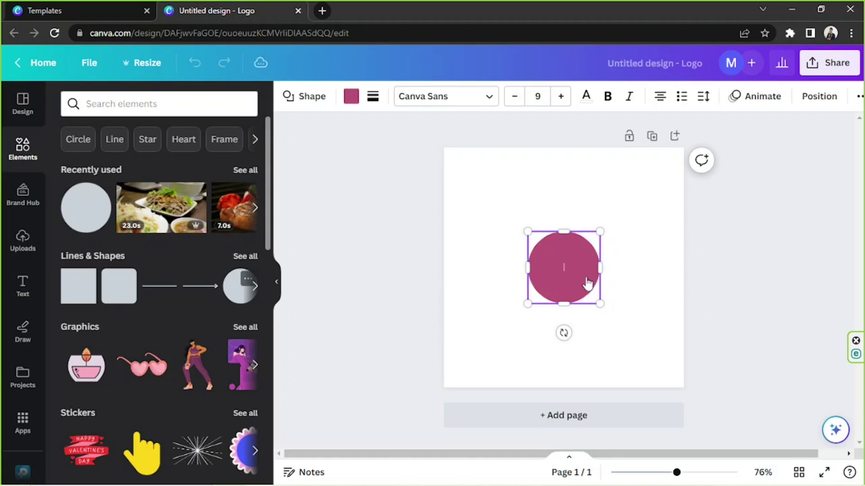
left_click_drag(526, 232, 393, 110)
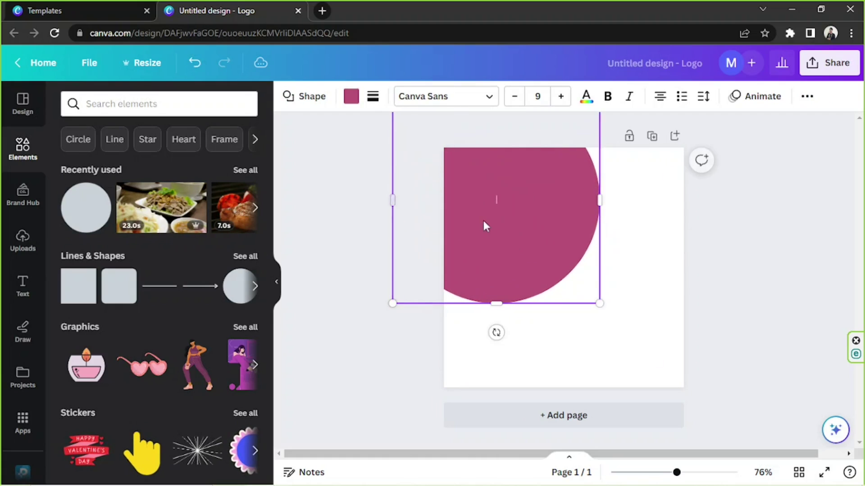
left_click_drag(515, 260, 569, 309)
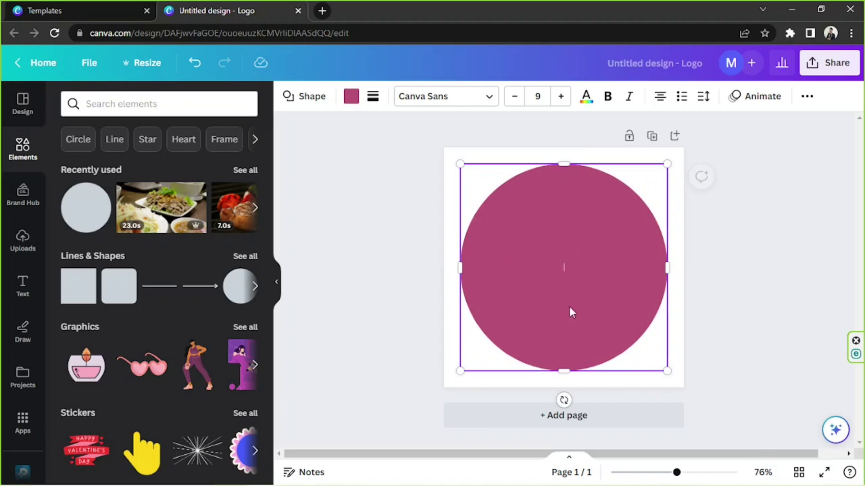
left_click_drag(458, 163, 432, 148)
left_click_drag(520, 232, 529, 235)
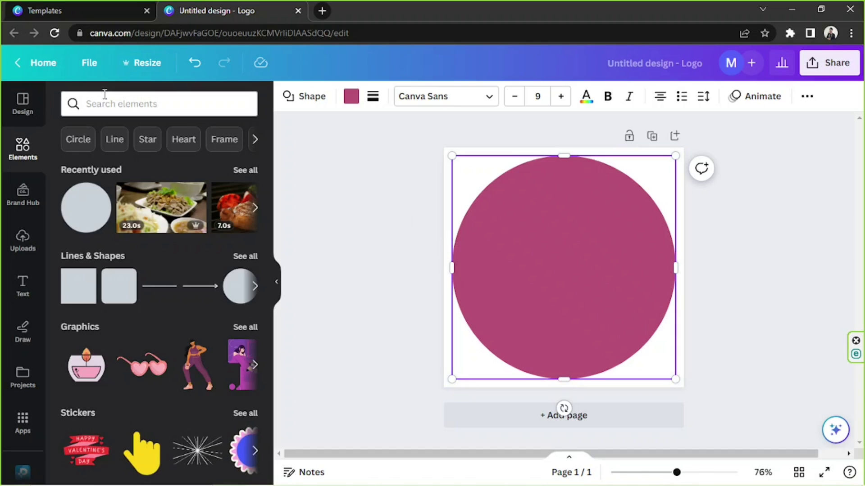
Step: Fill the circle with solid black from the Default colors
scroll(158, 271, "down", 3)
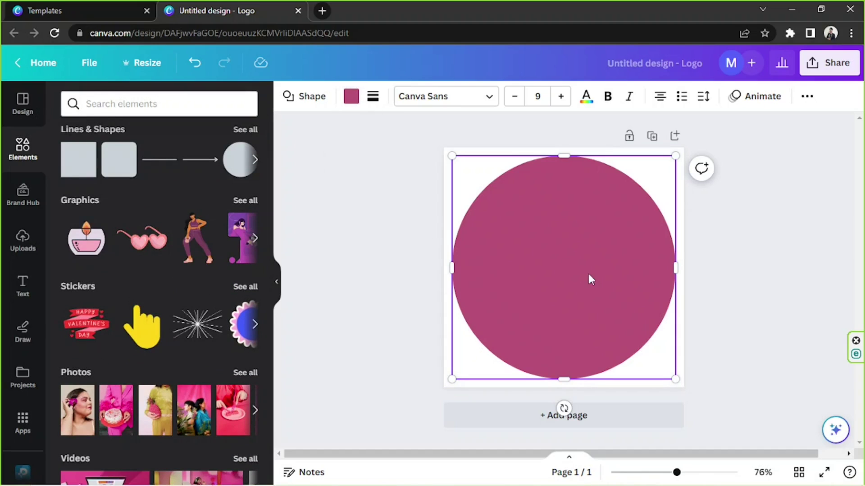
left_click(351, 98)
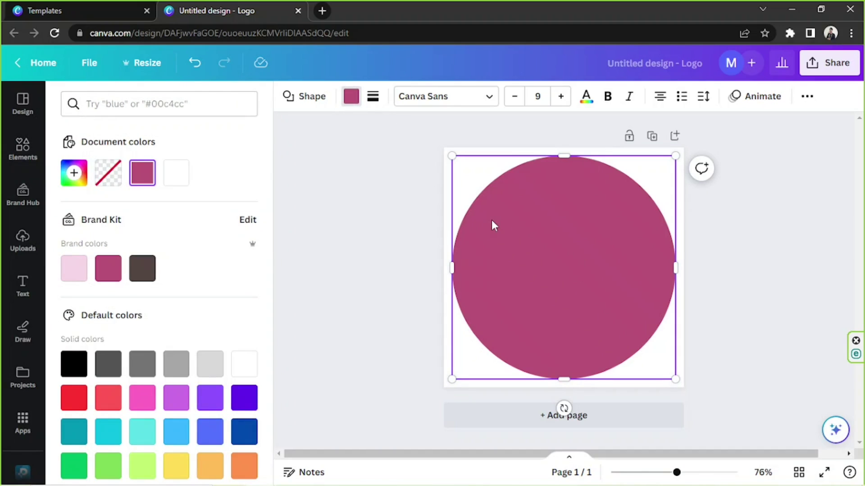
left_click(72, 363)
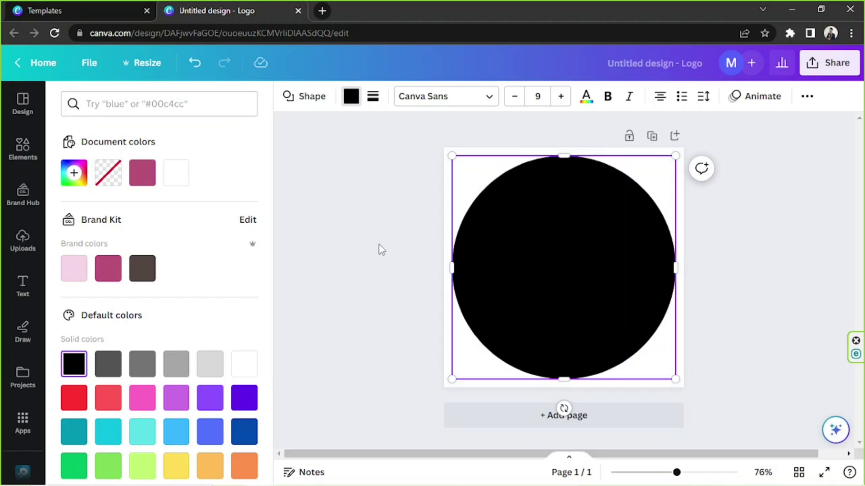
scroll(270, 224, "down", 3)
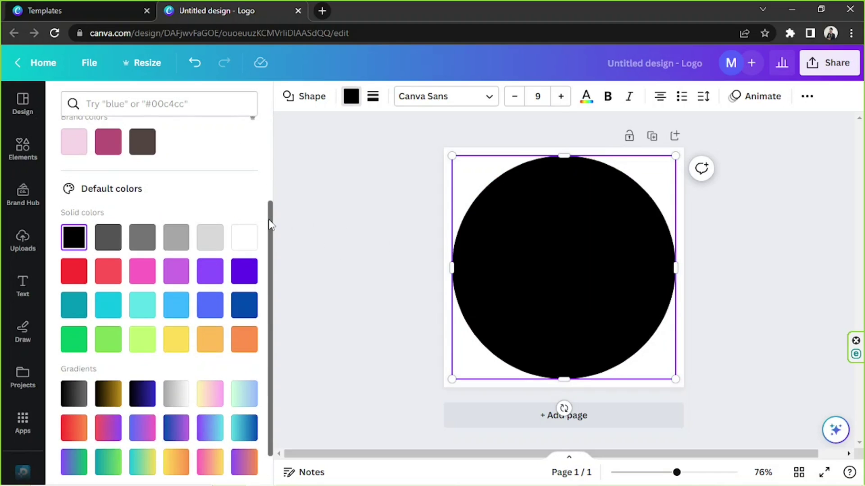
key("Escape")
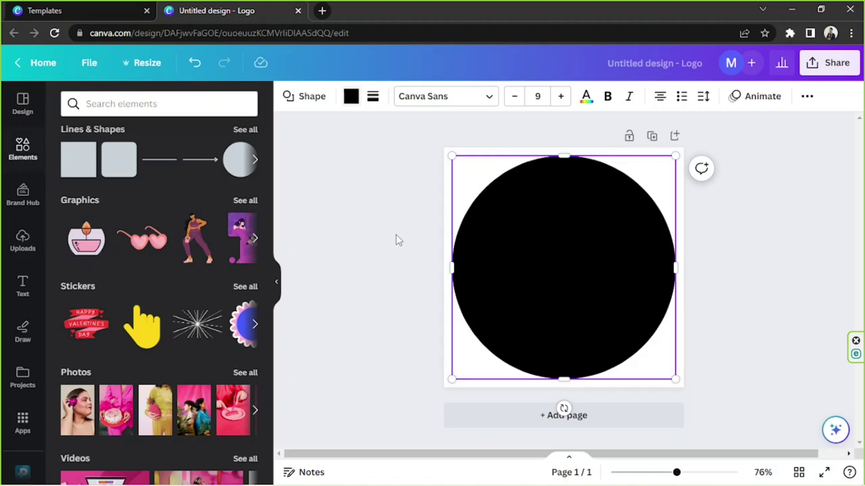
Step: Search Elements for 'gaming' and add the white and pink controller graphic
left_click(105, 104)
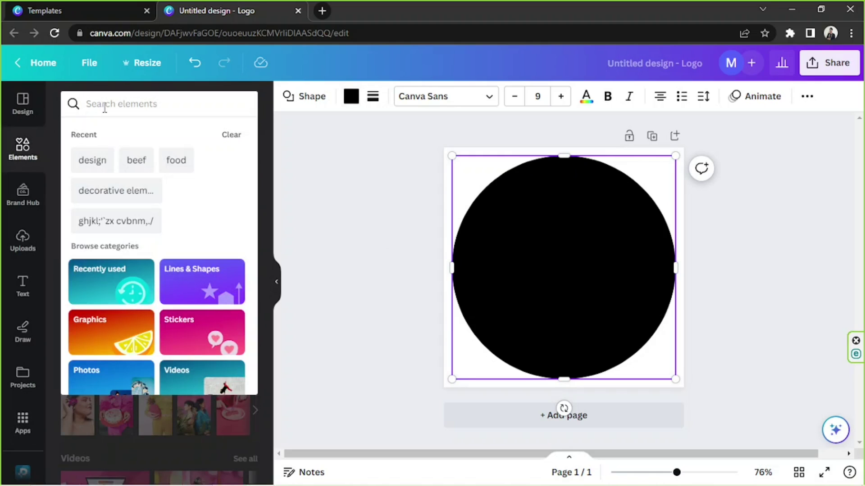
type("gam")
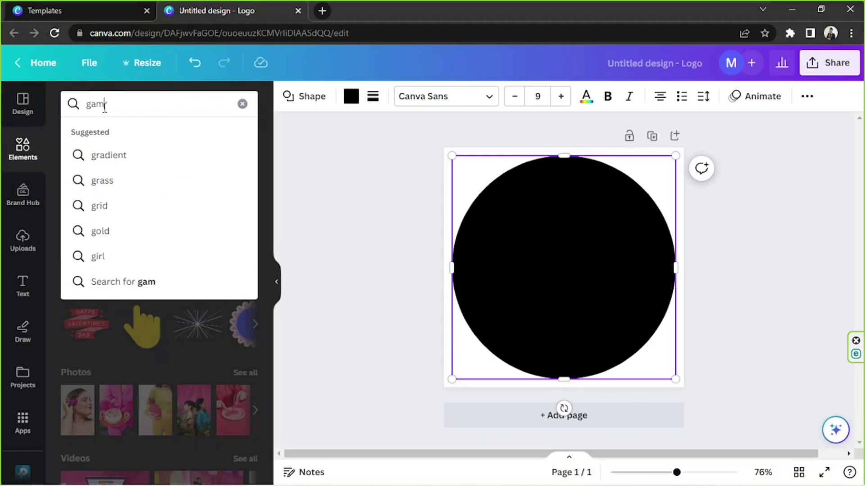
type("ing")
key("Return")
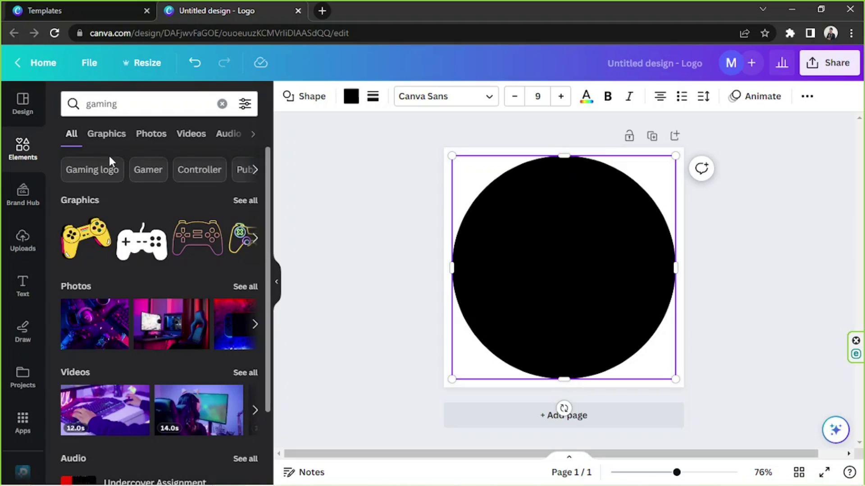
left_click(106, 135)
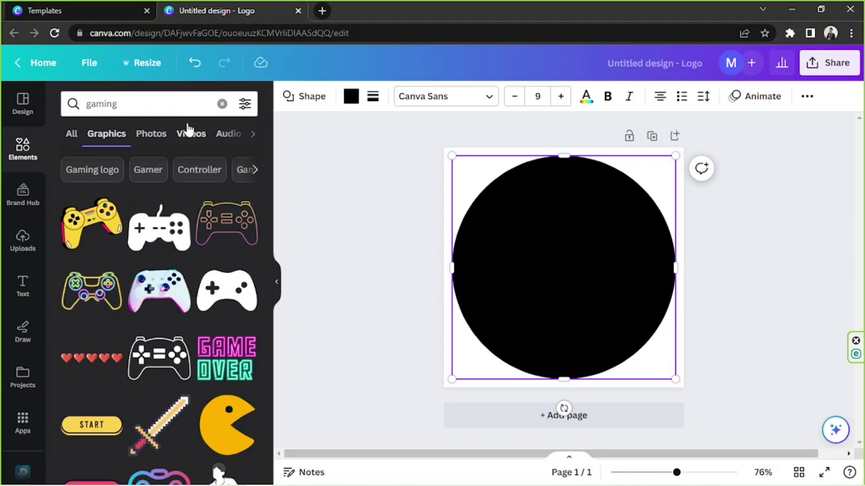
left_click(151, 134)
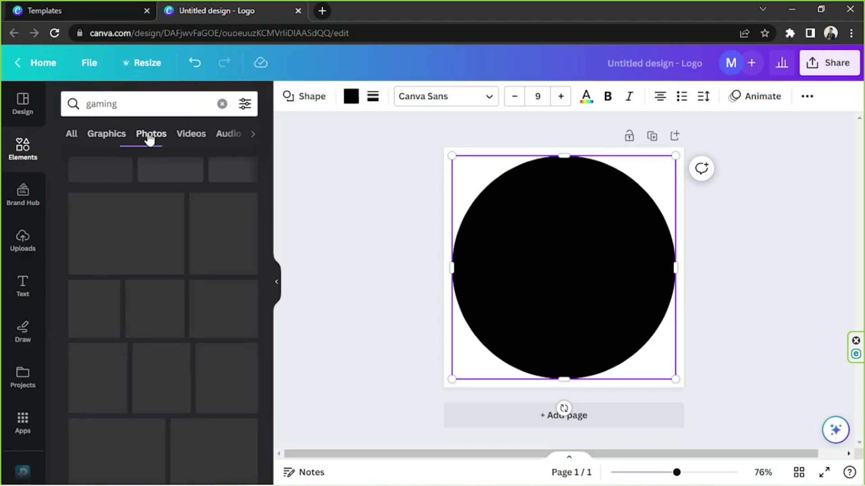
left_click(116, 138)
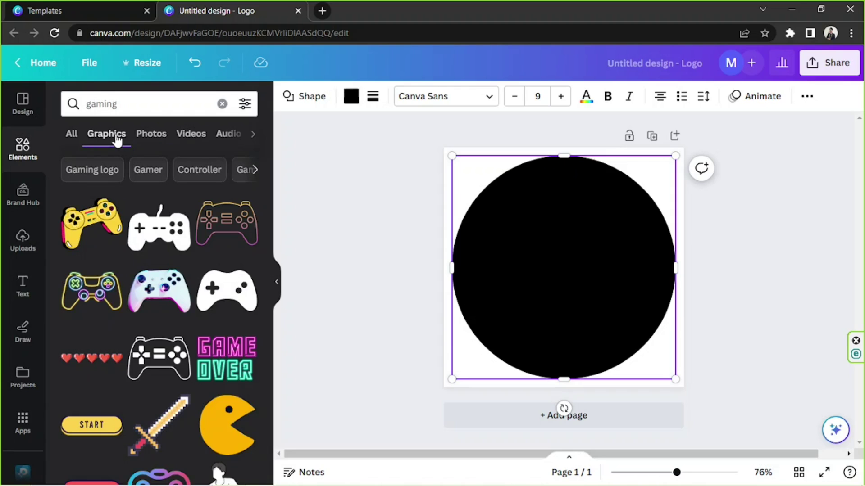
left_click(169, 295)
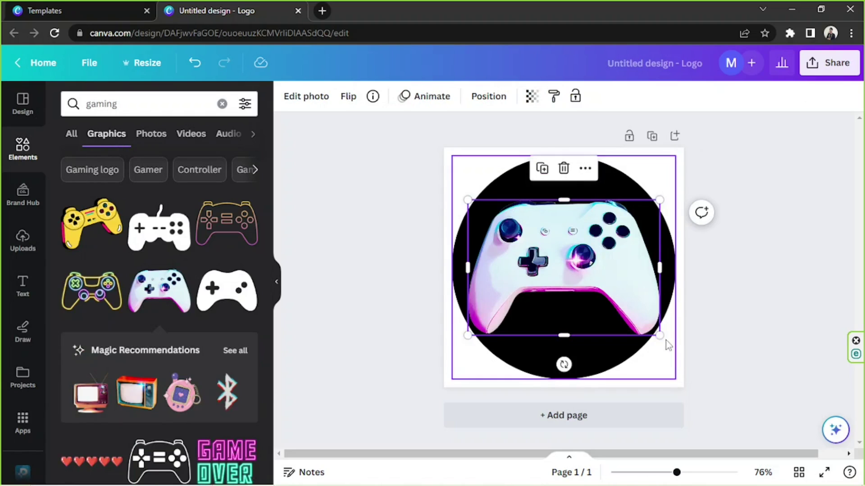
Step: Shrink the controller to fit inside the black circle and centre it
left_click_drag(659, 335, 622, 305)
left_click_drag(539, 272, 552, 285)
scroll(192, 269, "down", 3)
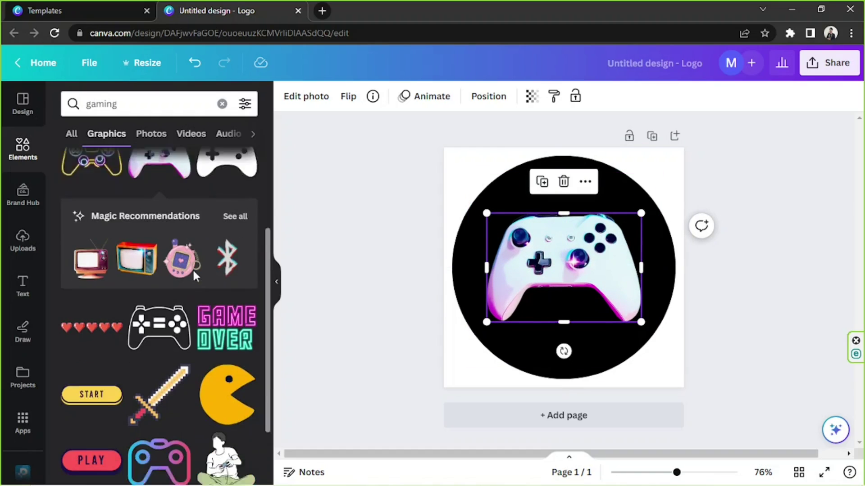
scroll(193, 269, "down", 1)
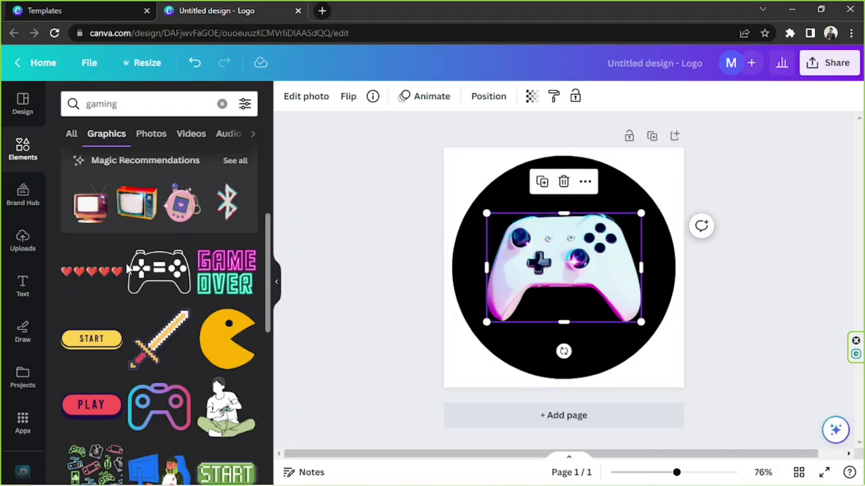
scroll(126, 262, "down", 4)
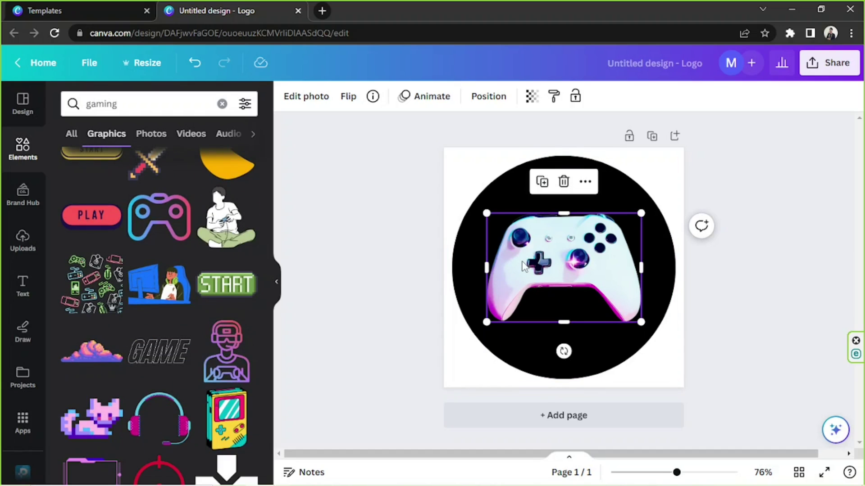
left_click(321, 102)
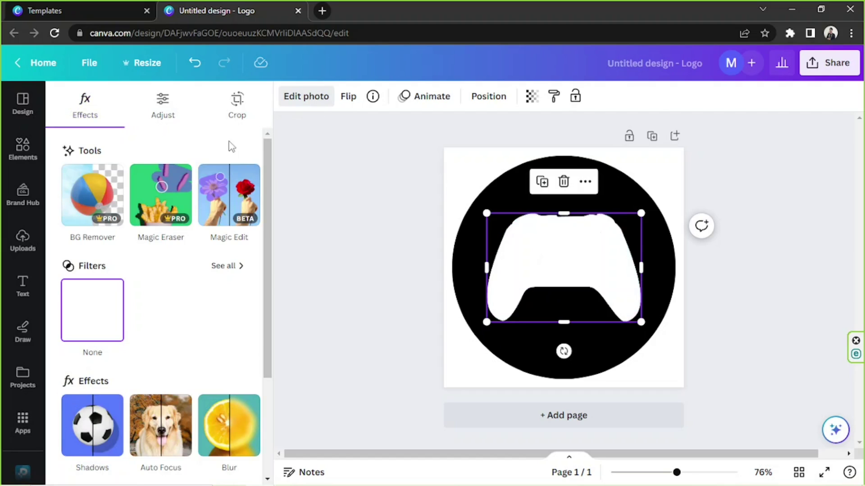
Step: Look at the controller's Shadows effects, then ask to switch back to the old photo editor
scroll(231, 147, "down", 3)
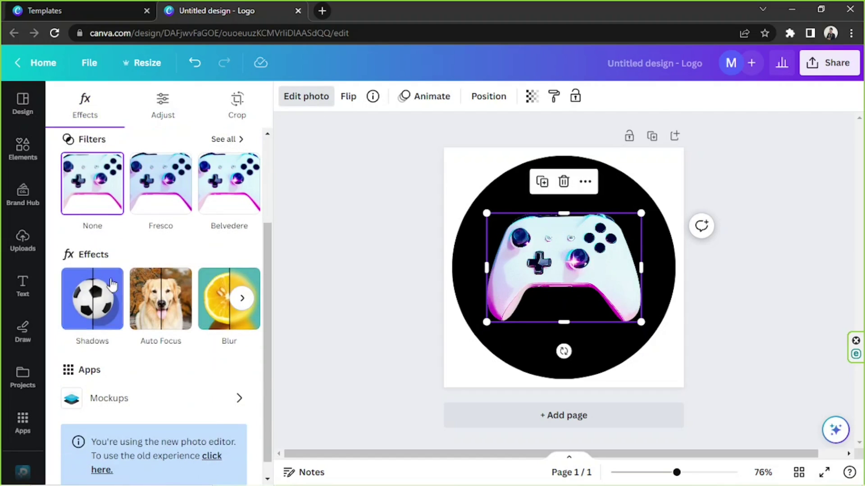
left_click(96, 309)
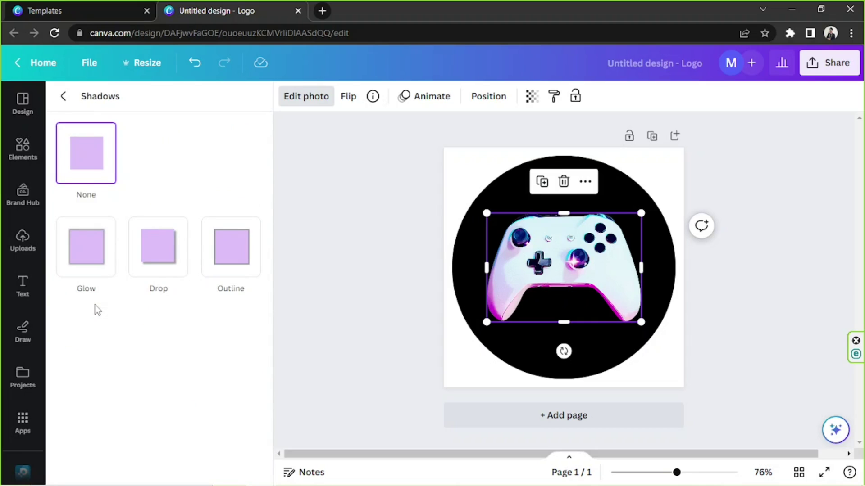
left_click(62, 98)
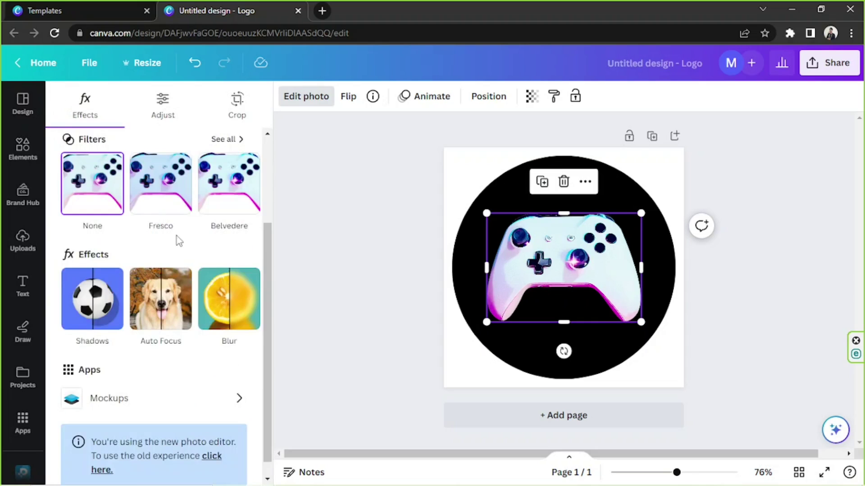
scroll(177, 236, "up", 3)
scroll(178, 234, "down", 3)
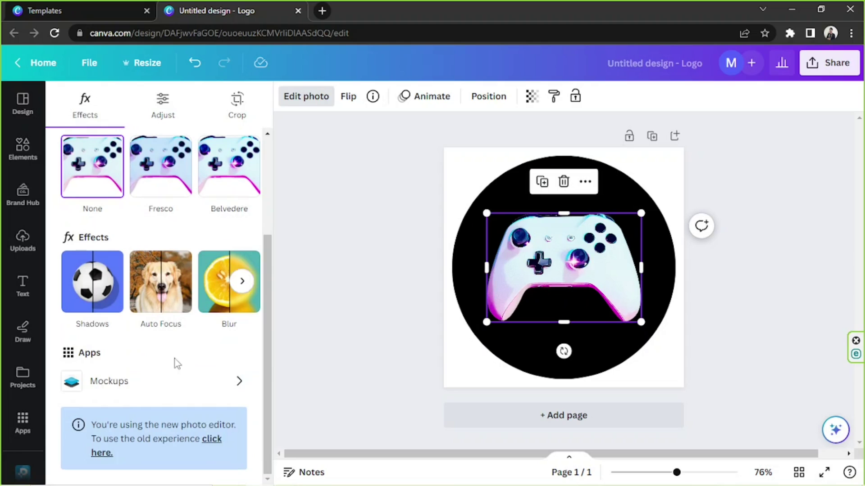
left_click(212, 438)
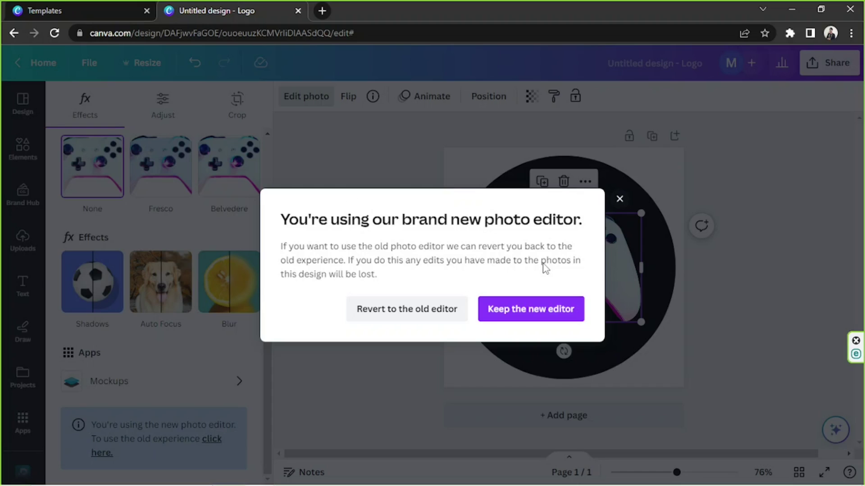
Step: Revert to the old photo editor and give the controller a white Glow shadow
left_click(406, 309)
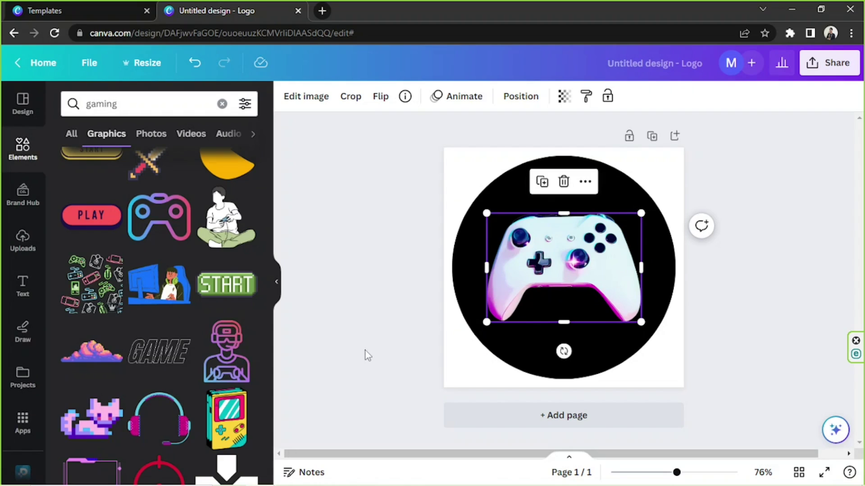
left_click(289, 102)
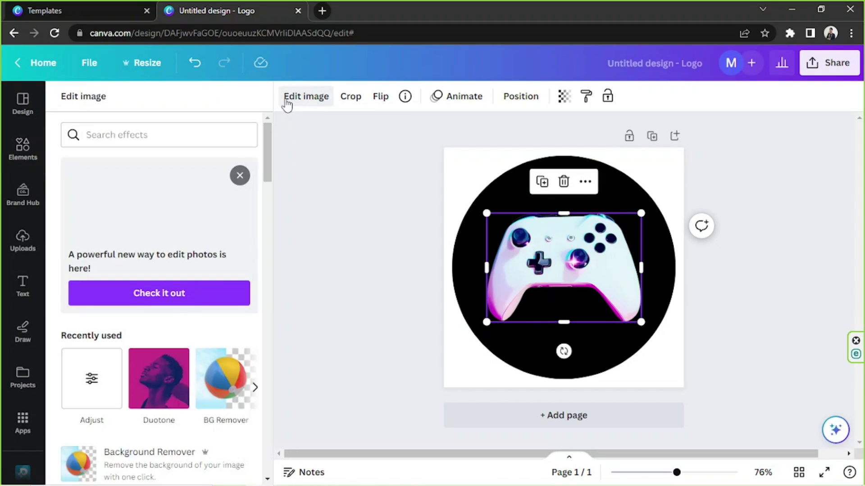
scroll(154, 330, "down", 3)
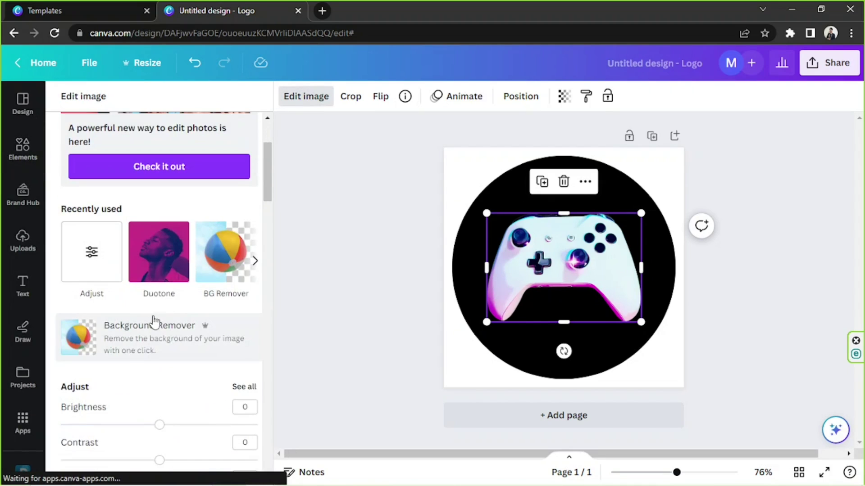
scroll(154, 317, "down", 3)
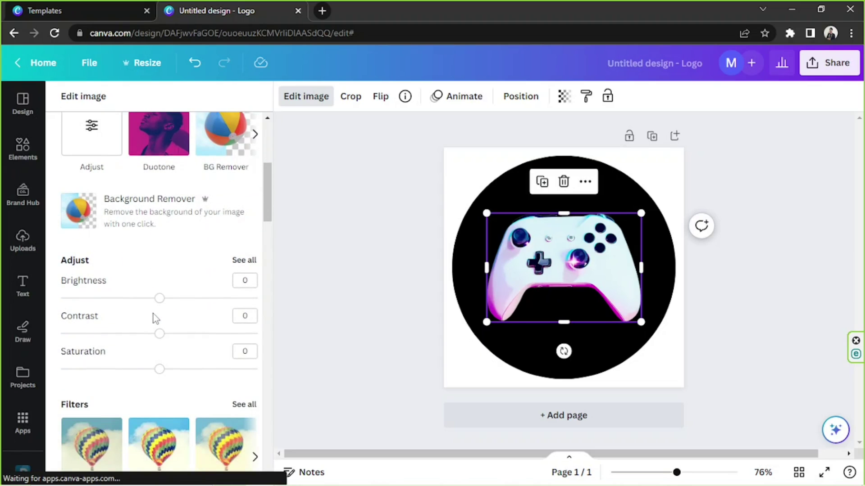
scroll(155, 315, "down", 12)
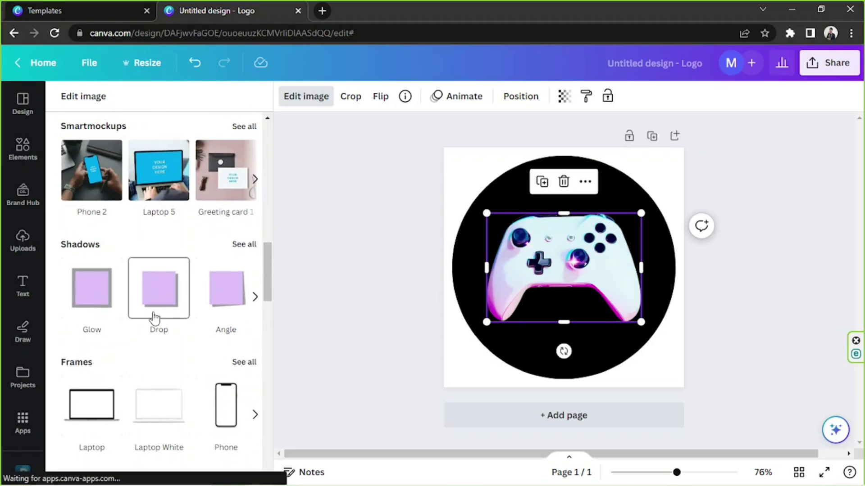
left_click(253, 248)
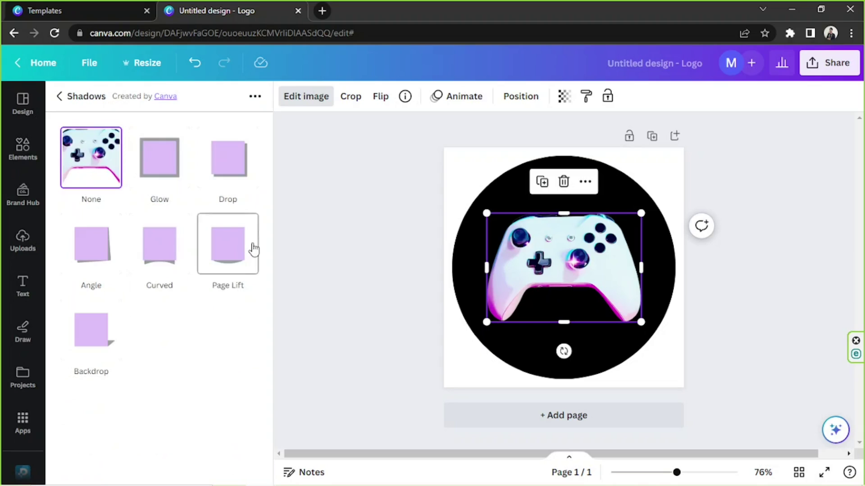
left_click(176, 169)
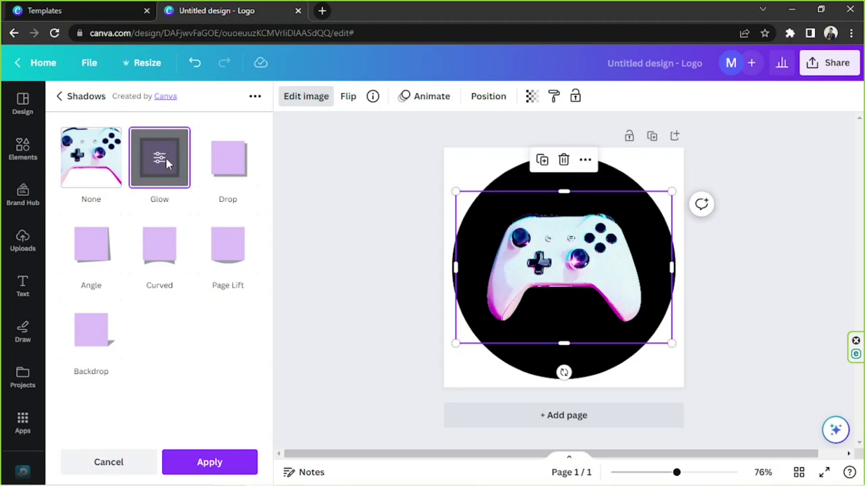
left_click(165, 159)
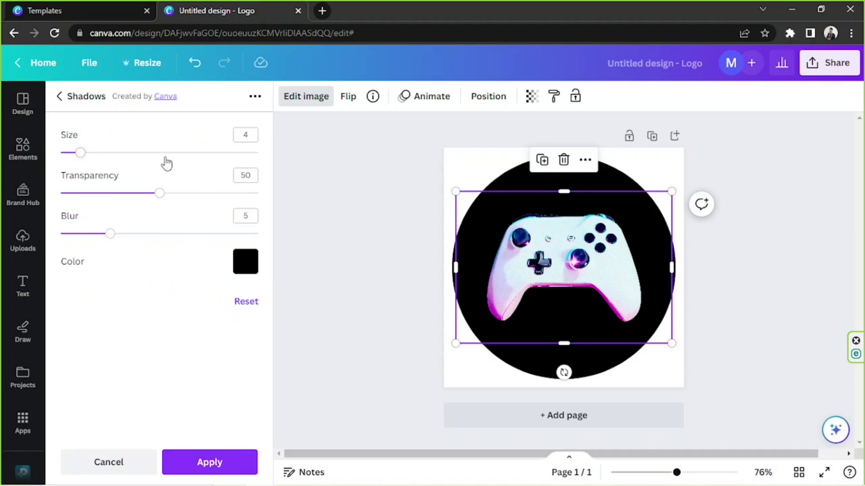
left_click(244, 260)
left_click(310, 335)
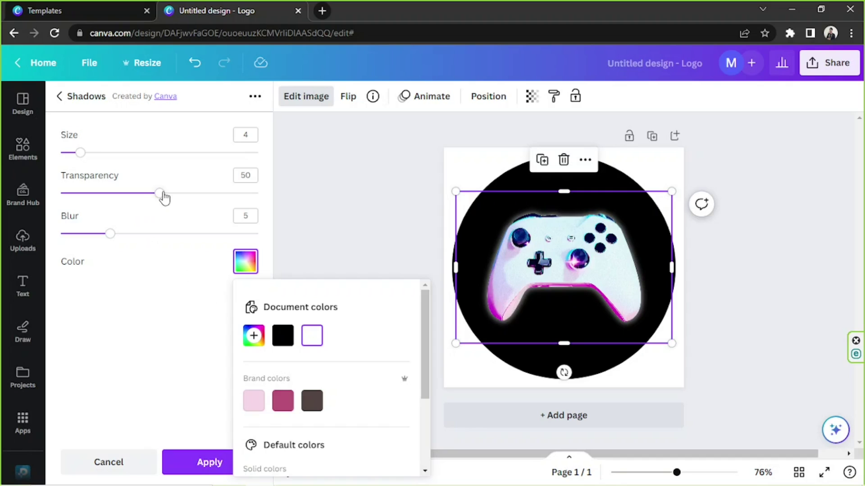
Step: Tune the glow to Blur 0, Transparency 100 and Size 9, then apply it
left_click_drag(164, 198, 20, 196)
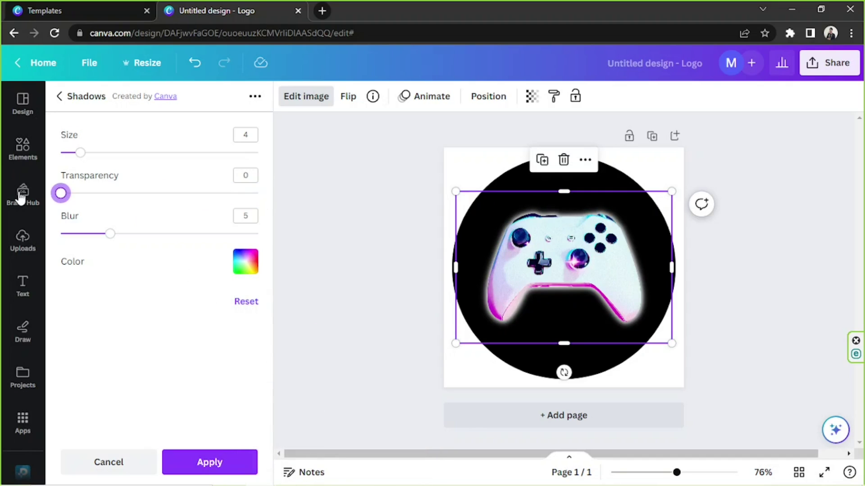
left_click_drag(117, 239, 40, 236)
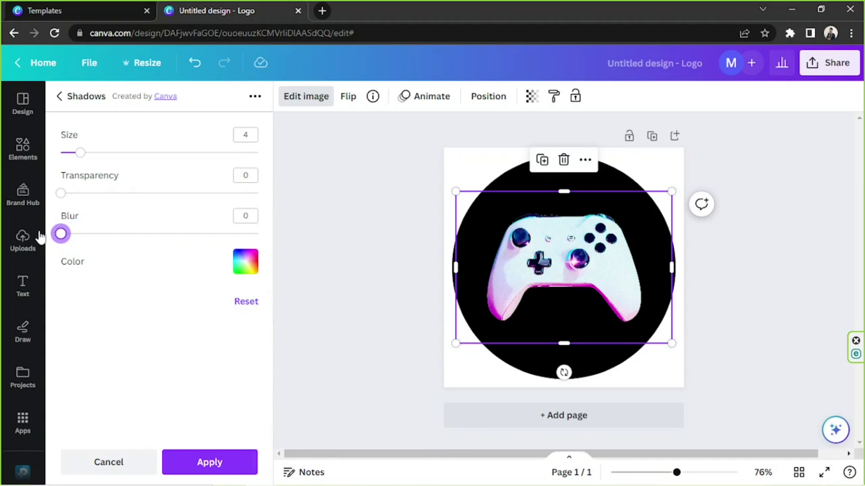
left_click(170, 154)
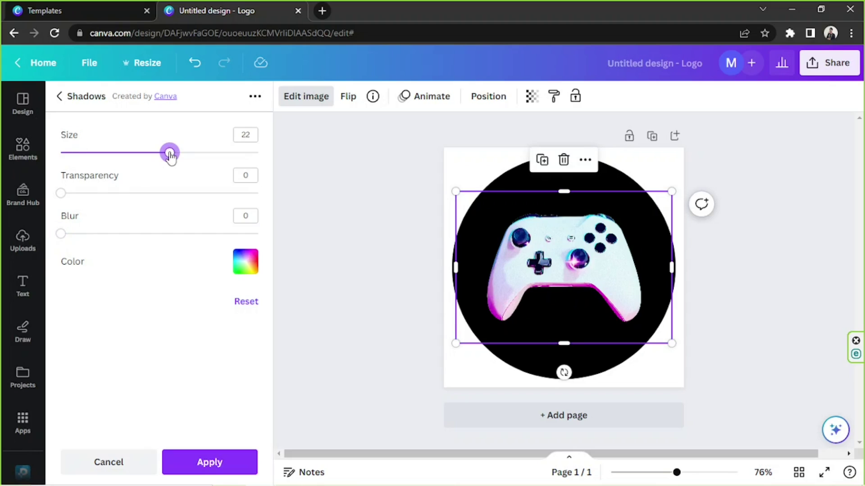
left_click(194, 154)
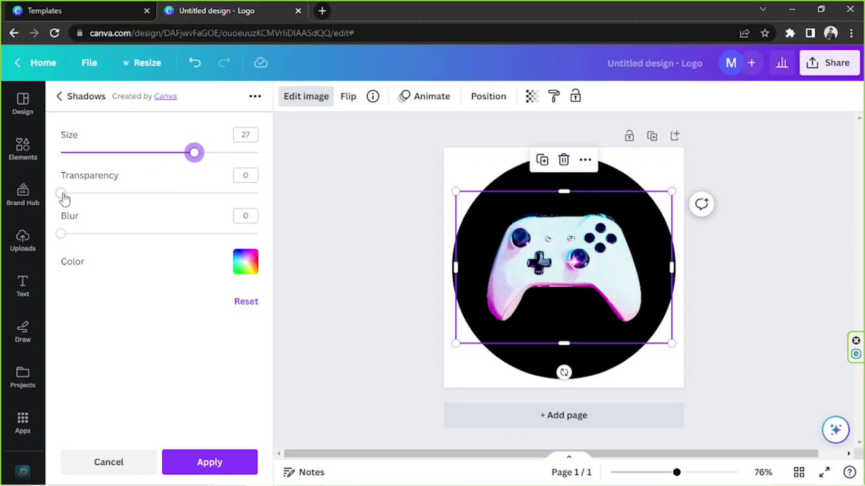
left_click_drag(64, 198, 266, 196)
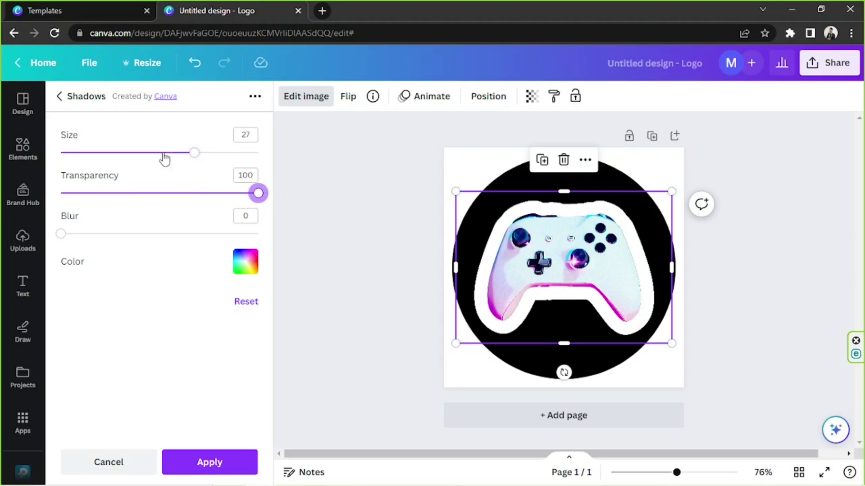
left_click(145, 155)
left_click(121, 154)
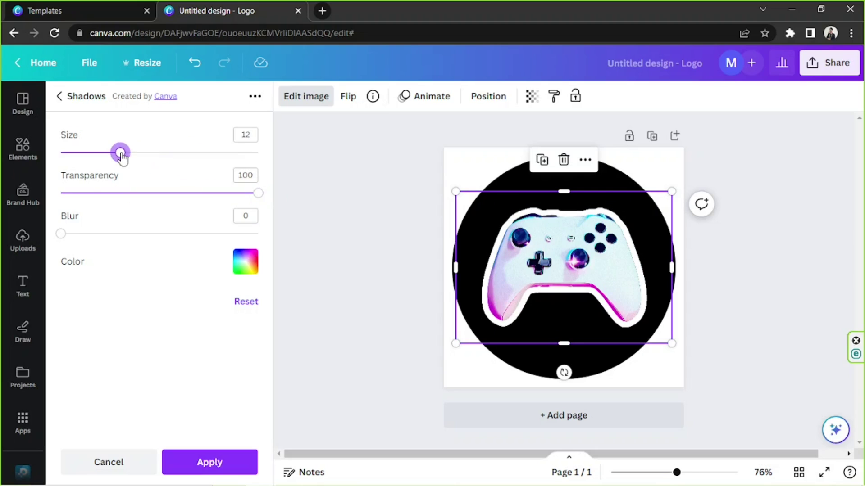
left_click_drag(114, 154, 105, 153)
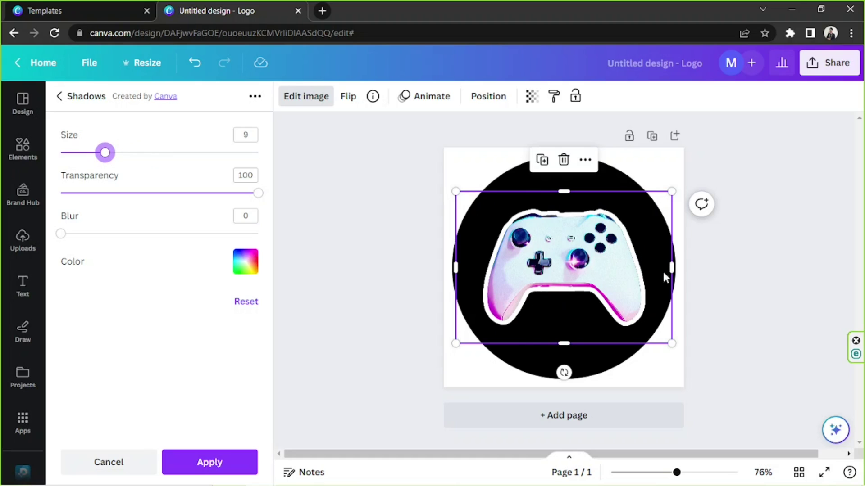
left_click(712, 252)
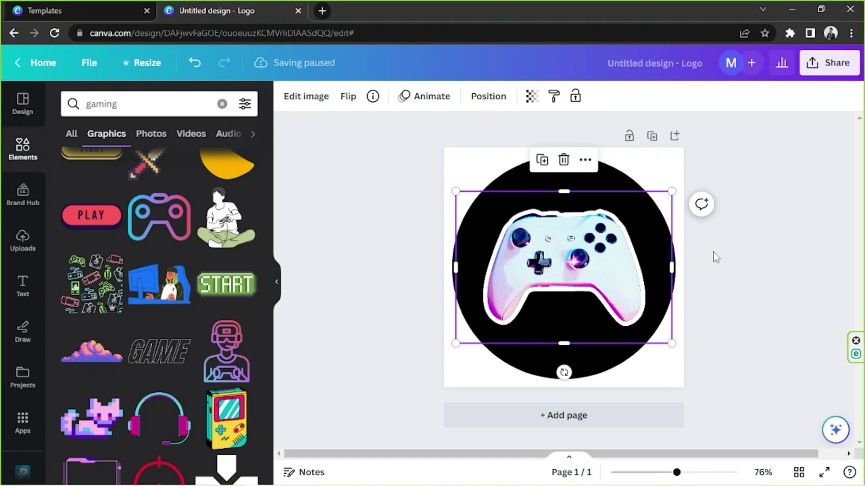
Step: Add the GAME ON text style from the Text panel to the page
left_click(584, 252)
left_click(398, 249)
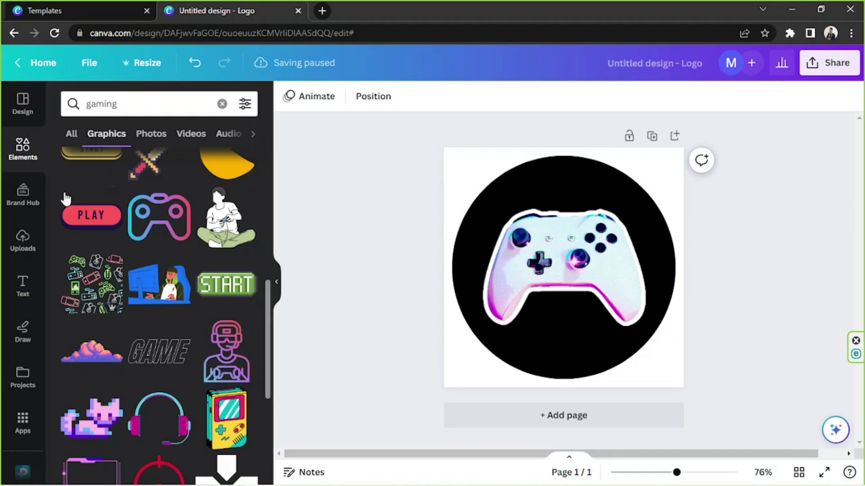
left_click(33, 289)
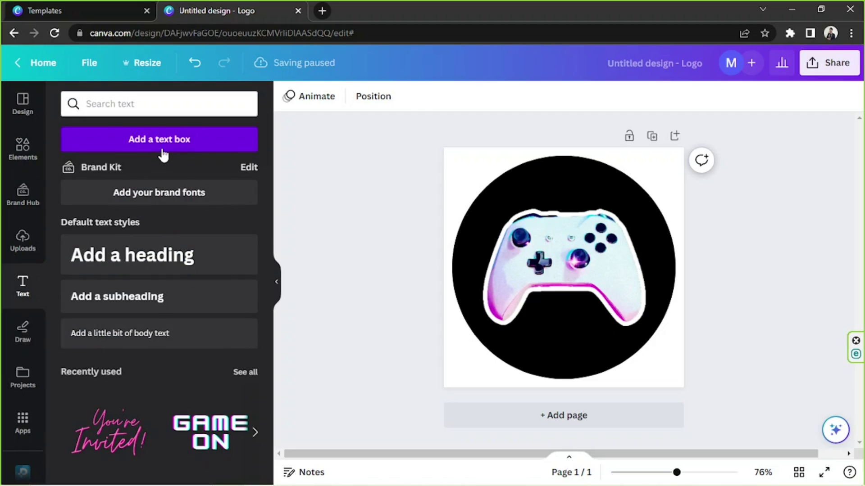
scroll(160, 248, "down", 3)
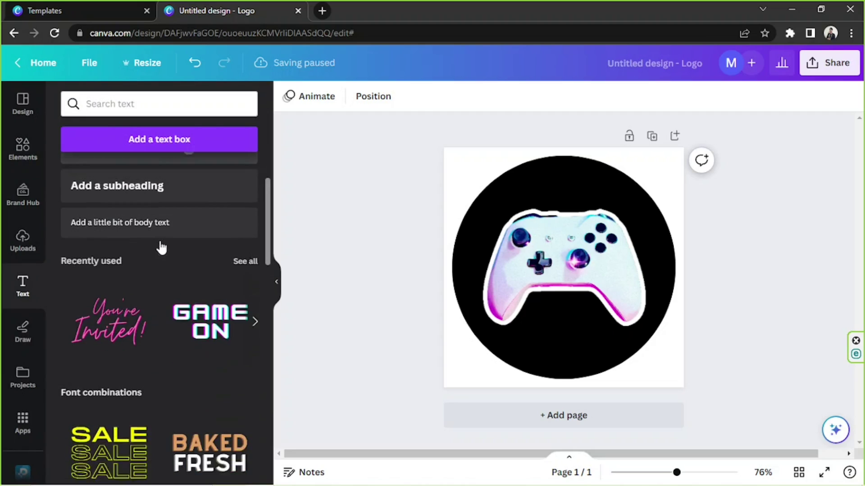
left_click(207, 305)
Step: Change the text to GAMING and widen the box so it fits on one line
double_click(605, 289)
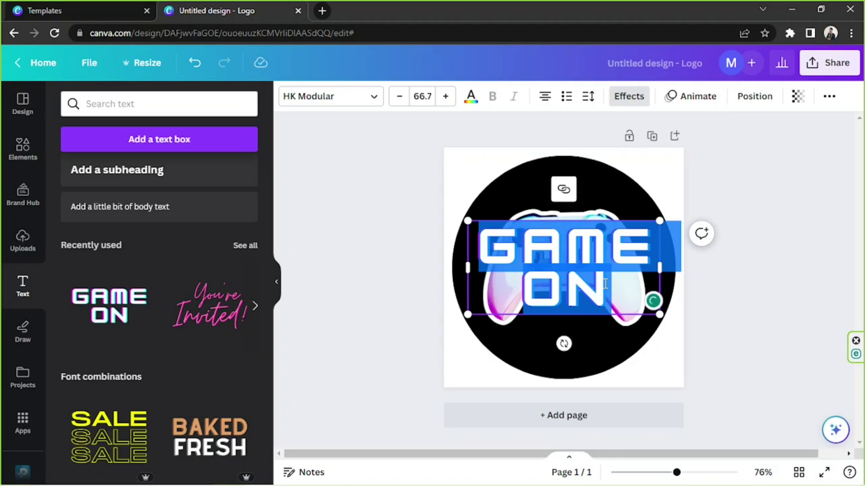
key("BackSpace")
type("GAMING")
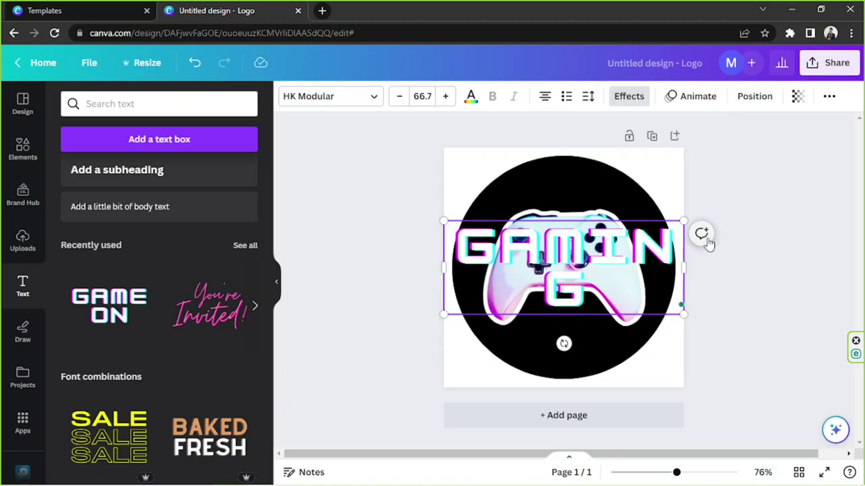
left_click_drag(709, 265, 610, 208)
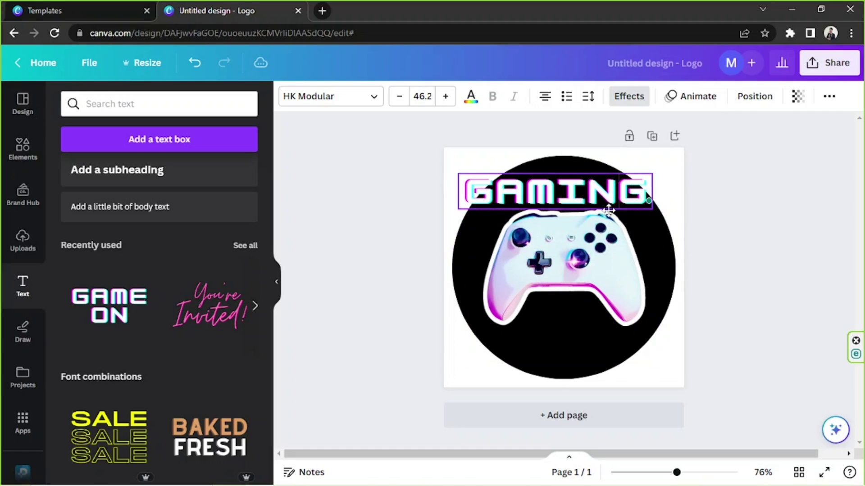
Step: Shrink and recentre the controller, then curve GAMING at 82 and move it up
left_click(637, 220)
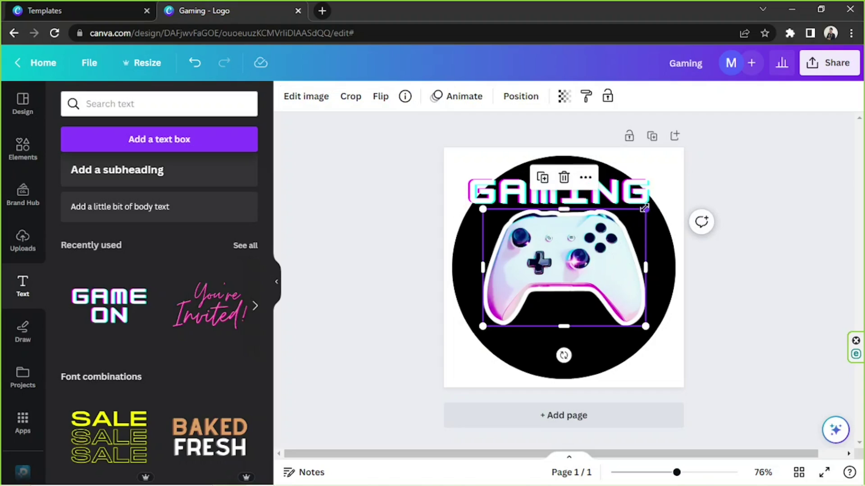
left_click_drag(644, 208, 631, 220)
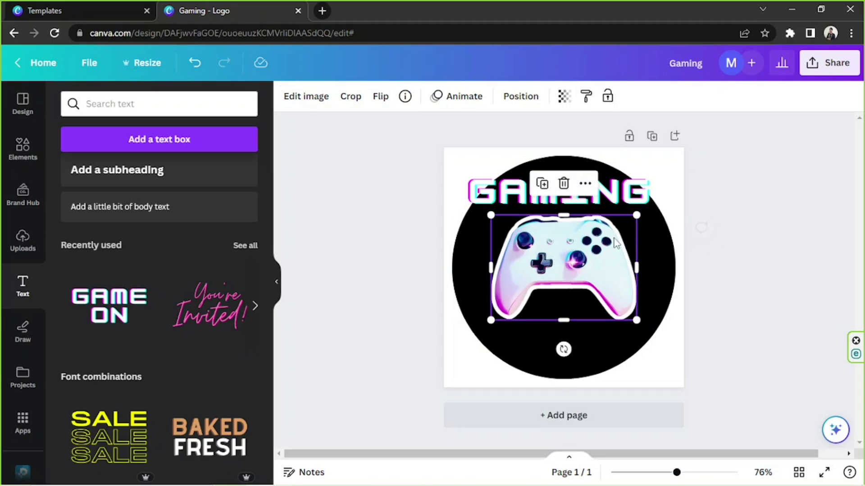
left_click(631, 198)
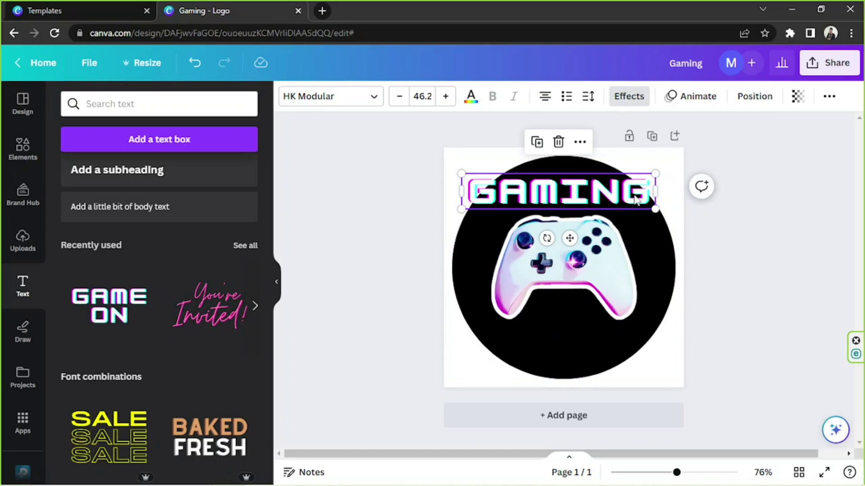
left_click(620, 97)
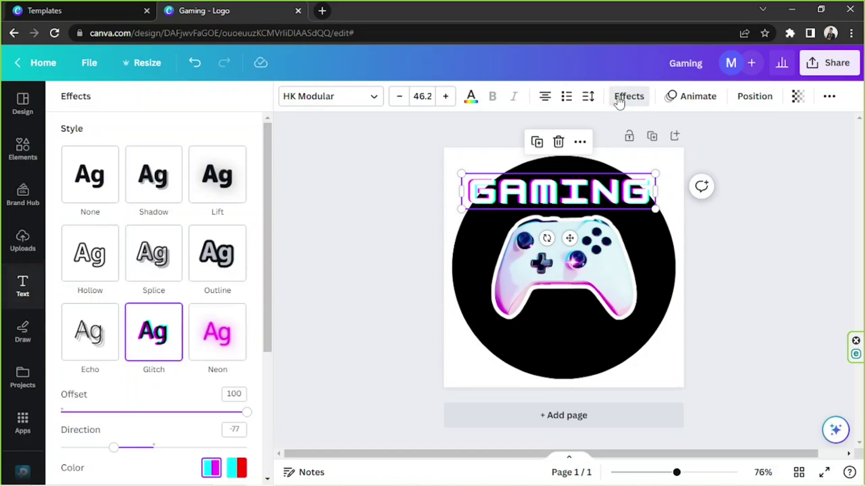
scroll(180, 319, "down", 5)
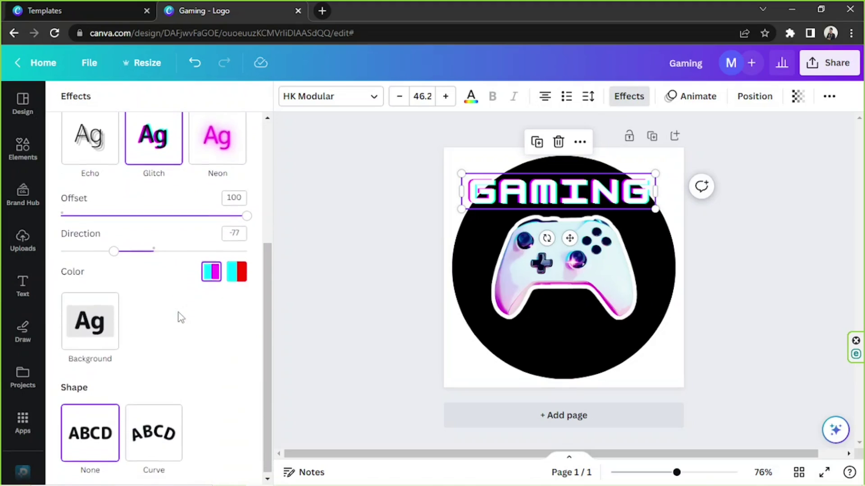
left_click(173, 443)
scroll(224, 310, "down", 1)
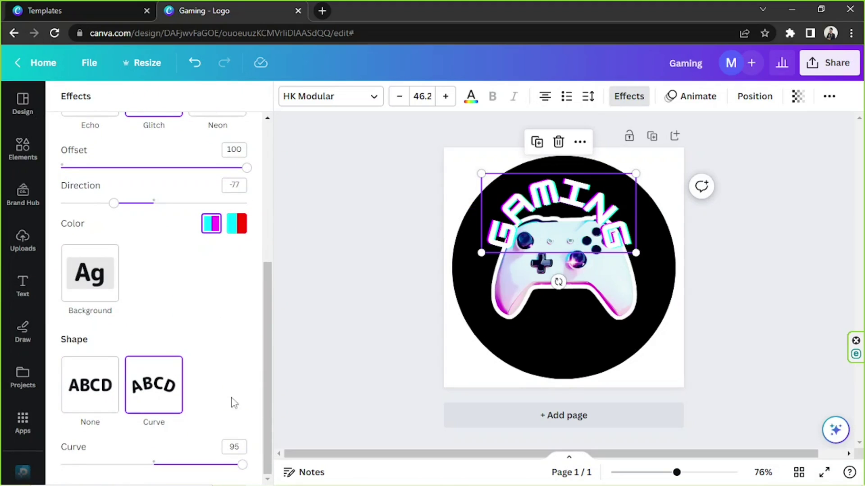
mouse_move(244, 468)
left_mouse_down()
mouse_move(218, 464)
mouse_move(230, 464)
left_mouse_up()
left_click_drag(603, 220, 609, 208)
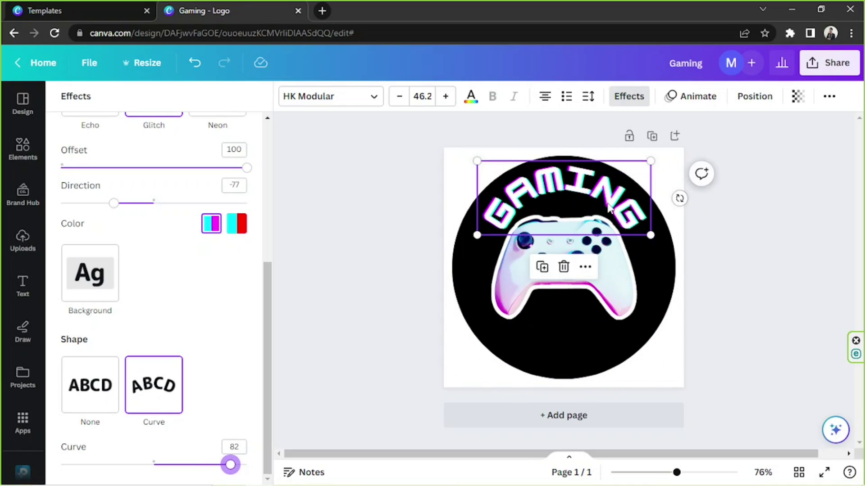
Step: Spread the GAMING letter spacing further apart
left_click(588, 96)
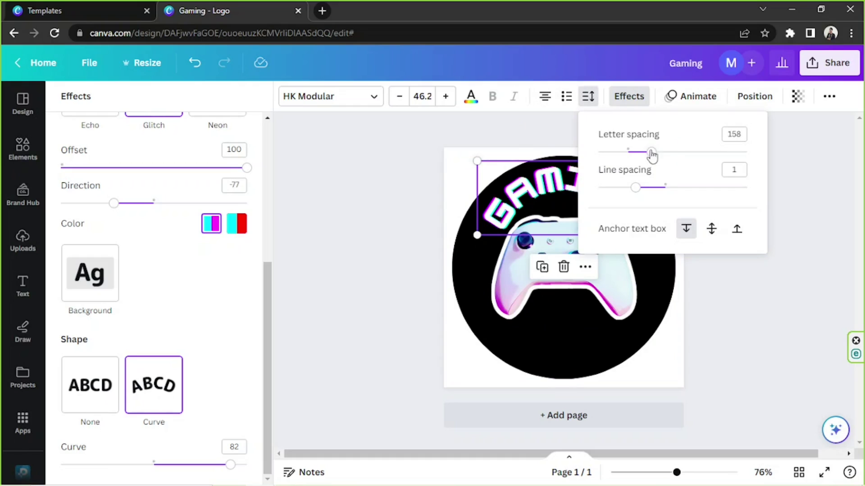
left_click_drag(653, 152, 701, 153)
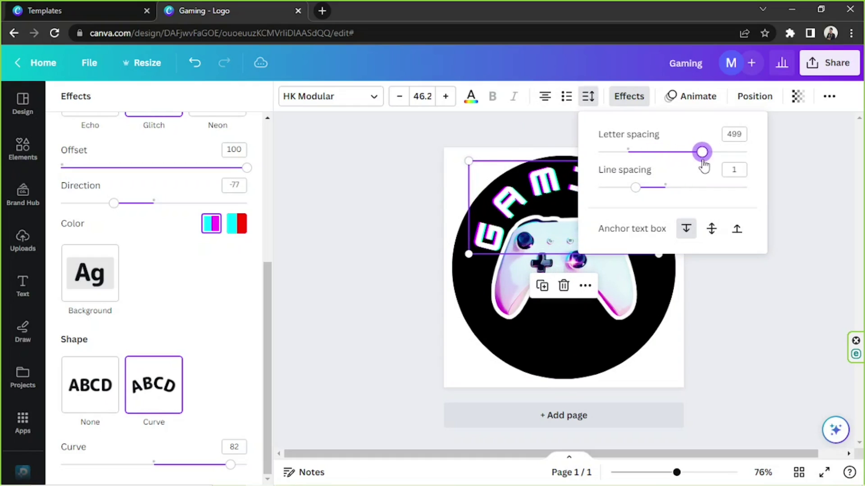
left_click(550, 188)
left_click(550, 188)
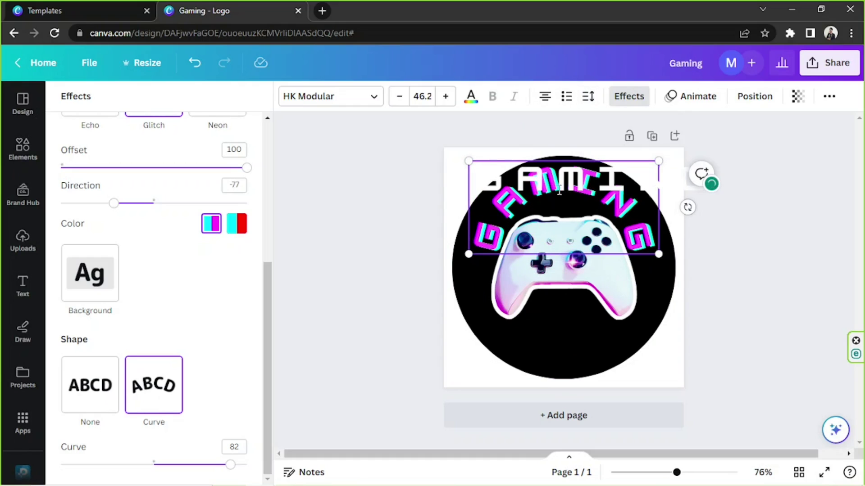
left_click(750, 251)
Step: Flatten the GAMING curve to 74 and centre it across the circle's top
left_click(622, 182)
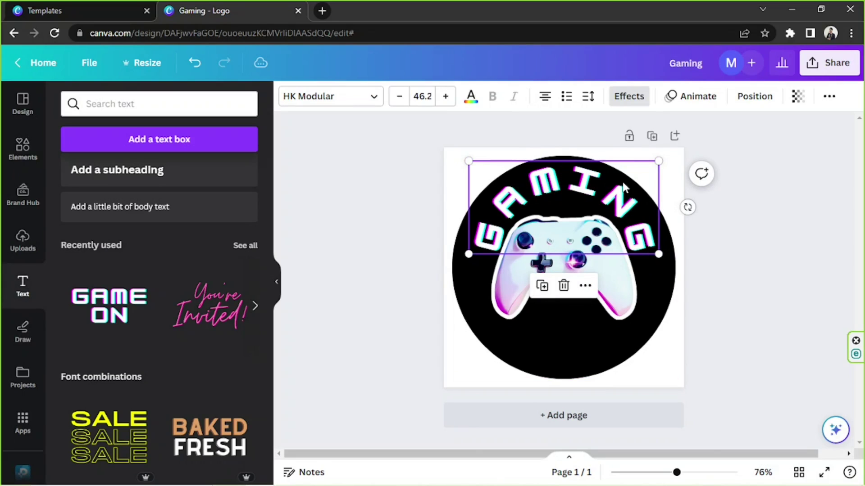
left_click(629, 99)
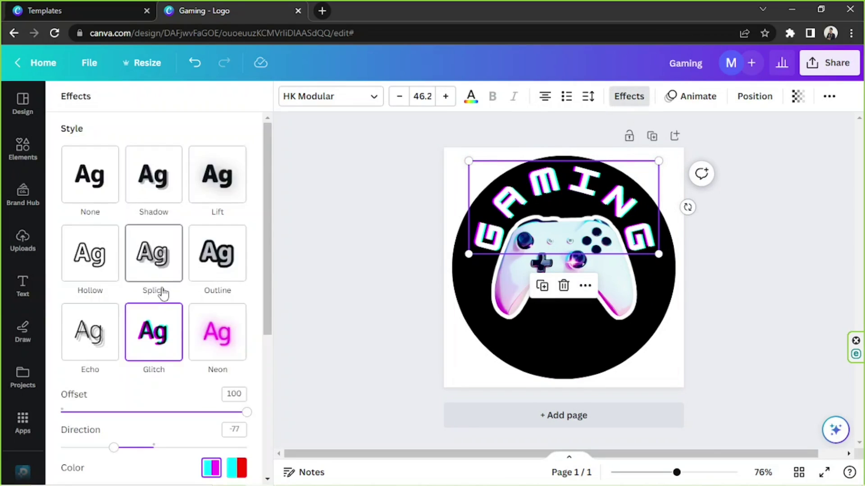
scroll(179, 347, "down", 5)
left_click_drag(230, 470, 224, 465)
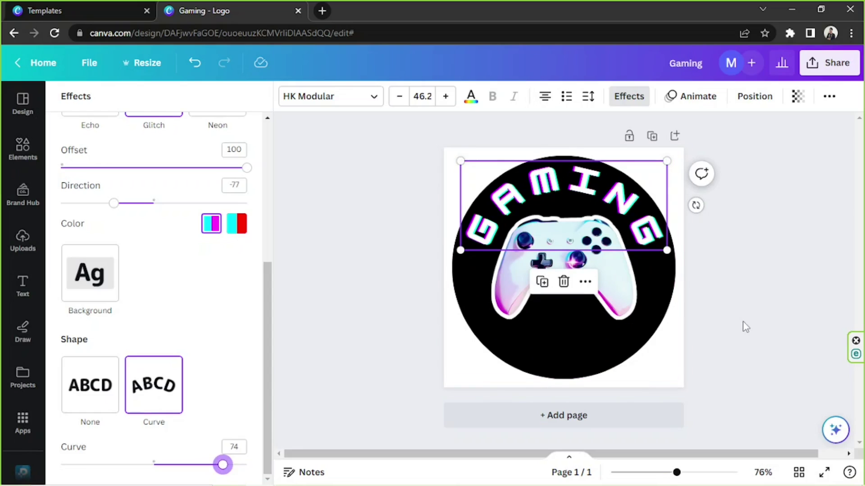
key("Escape")
left_click(724, 326)
left_click_drag(615, 215, 618, 224)
left_click(795, 206)
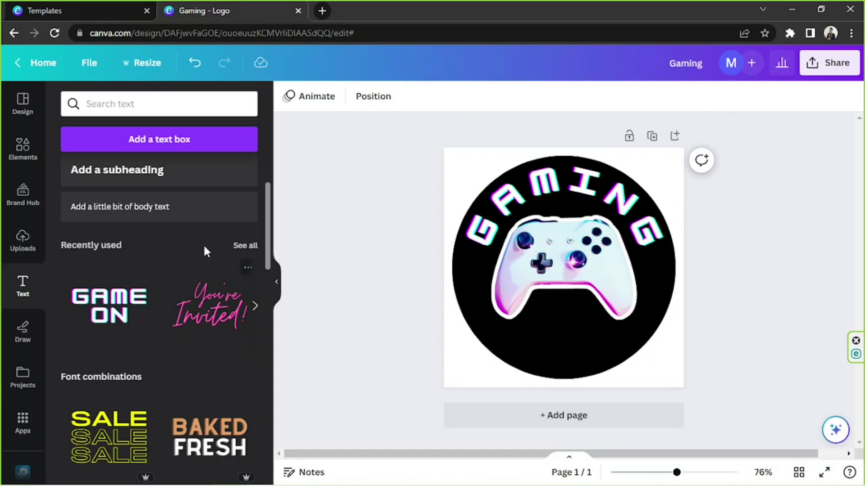
scroll(203, 244, "down", 5)
scroll(204, 242, "down", 6)
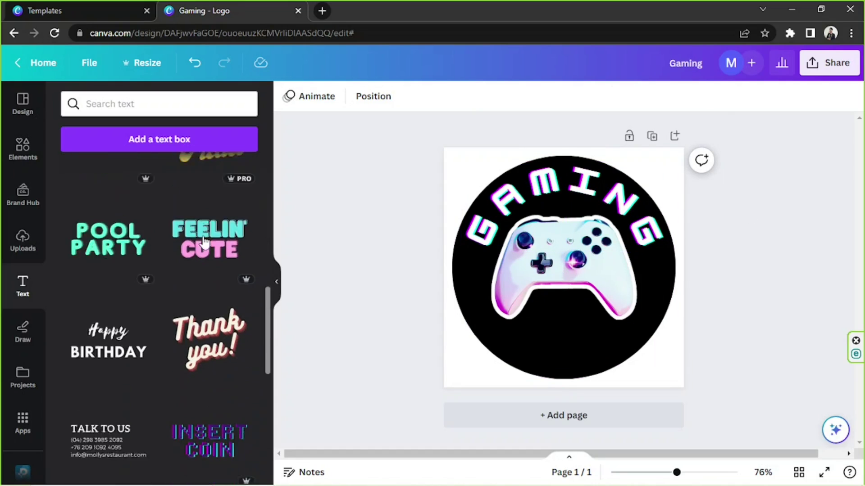
scroll(204, 242, "down", 5)
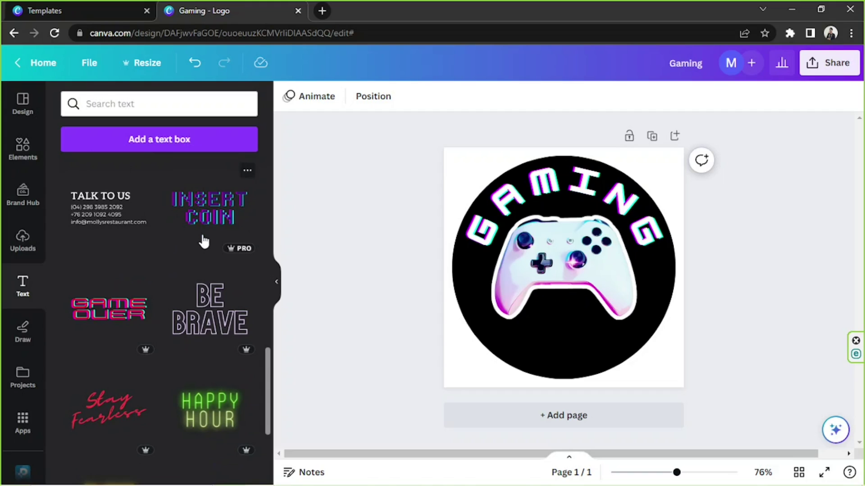
scroll(204, 242, "down", 5)
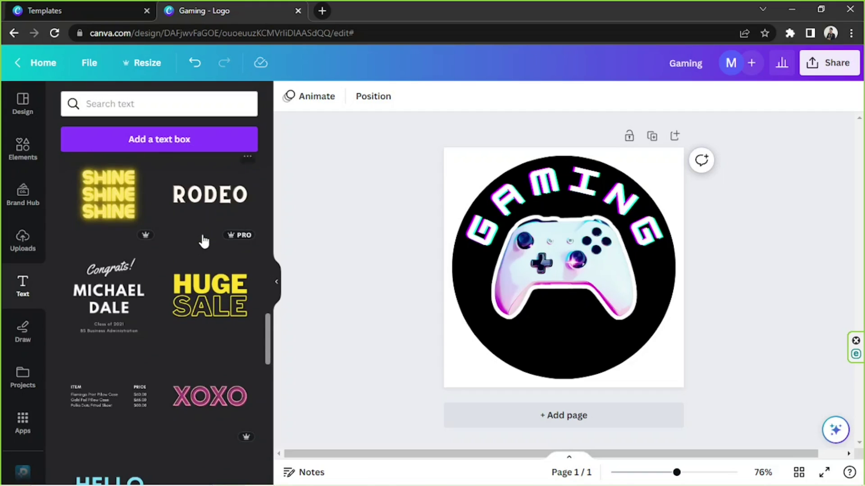
scroll(204, 242, "down", 3)
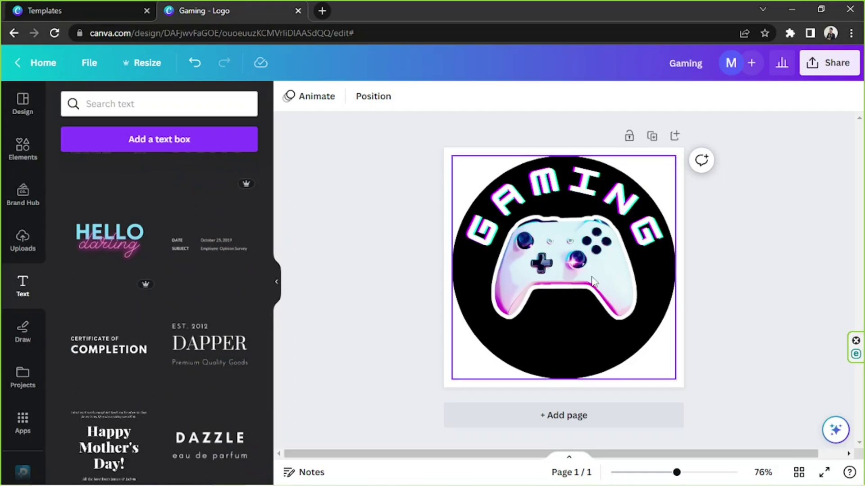
scroll(122, 283, "down", 10)
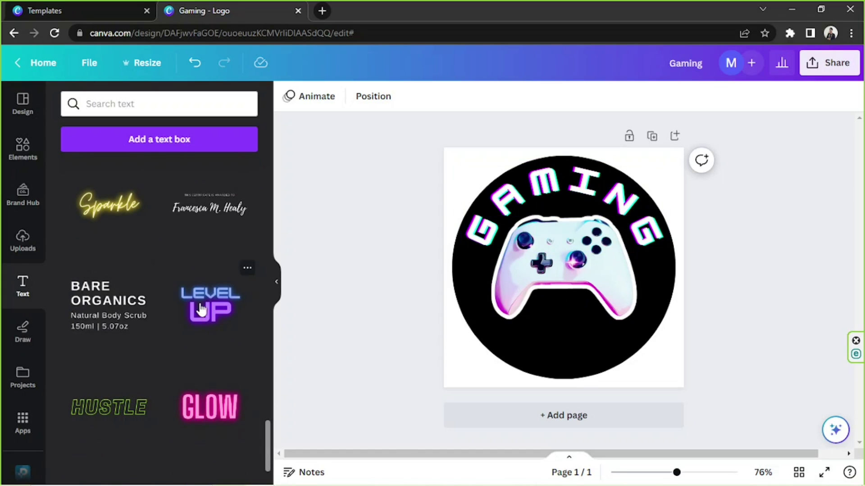
Step: Add the Level Up text combination, ungroup it, and delete the LEVEL word
left_click(208, 311)
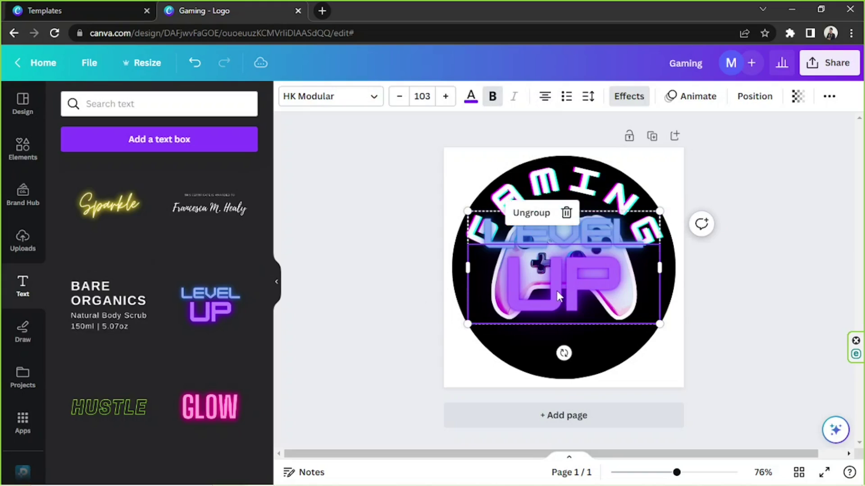
left_click(569, 220)
left_click_drag(553, 301, 552, 348)
left_click(733, 264)
left_click(572, 288)
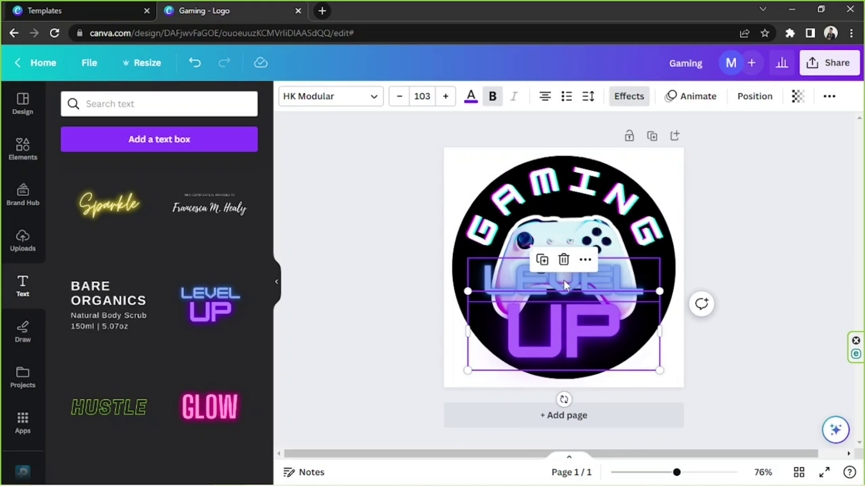
left_click(563, 280)
left_click(574, 257)
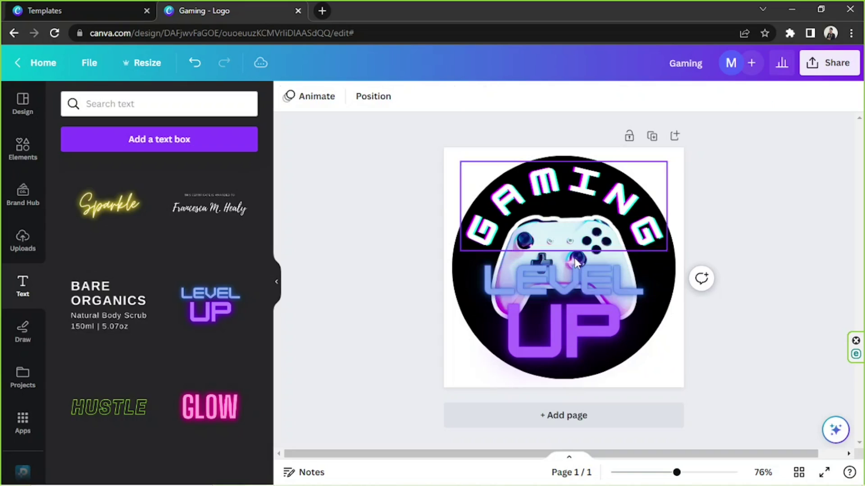
left_click(574, 279)
key("Delete")
Step: Shrink UP to size 39.1, retype it as LOGO, and centre it under the controller
left_click(569, 317)
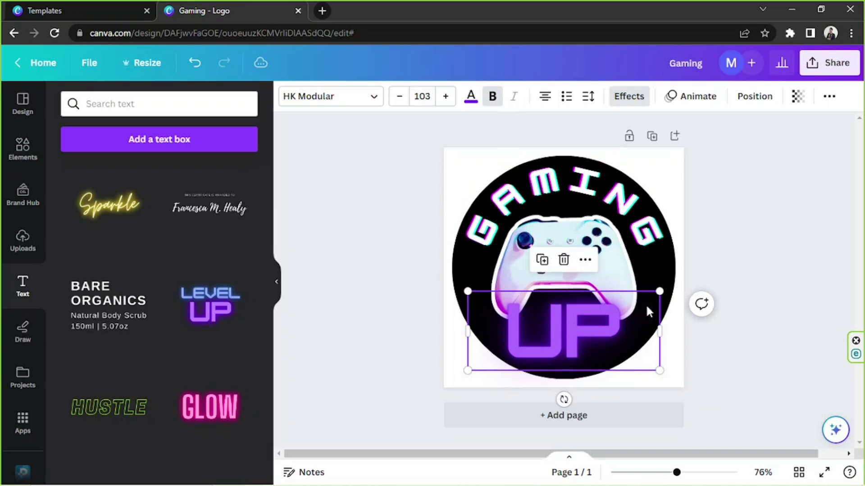
left_click_drag(657, 291, 601, 316)
left_click_drag(541, 345, 579, 340)
double_click(579, 341)
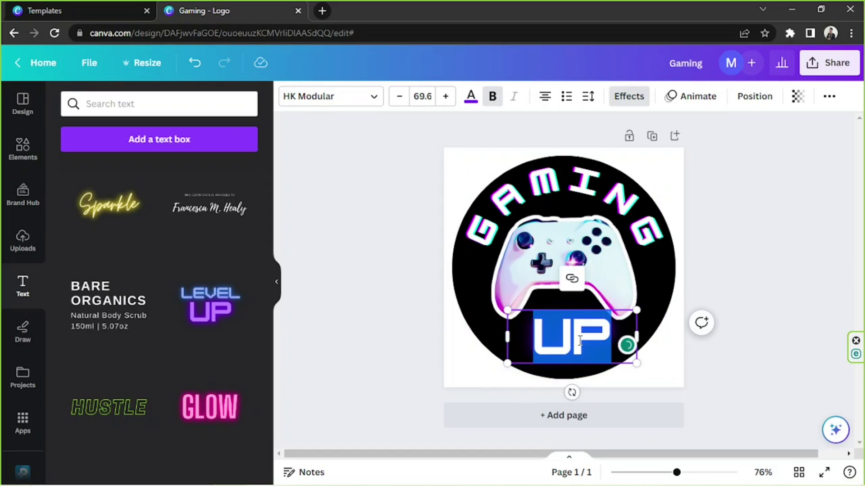
type("LOGO")
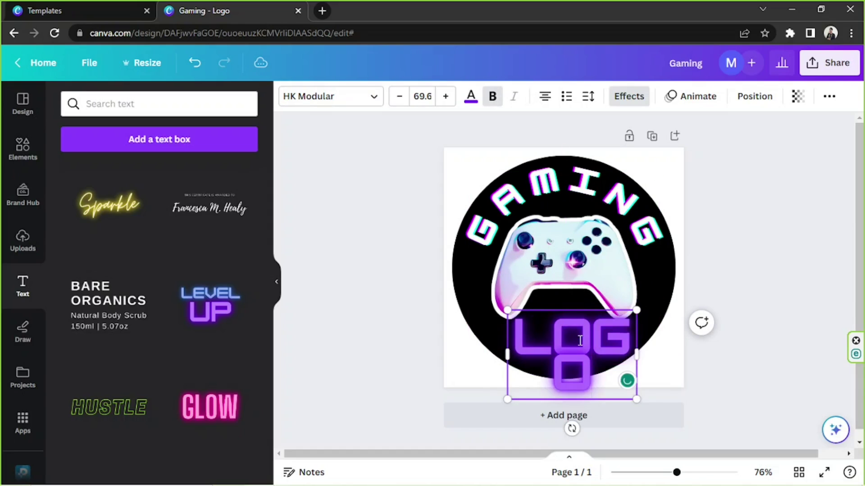
left_click_drag(637, 354, 624, 334)
mouse_move(576, 392)
left_mouse_down()
mouse_move(566, 391)
mouse_move(577, 388)
left_mouse_up()
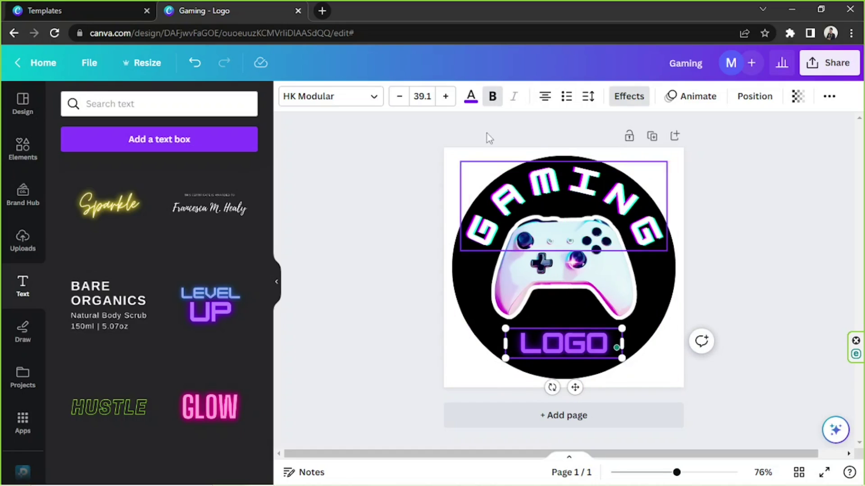
Step: Change the LOGO text from purple to the white Document colors swatch
left_click(470, 96)
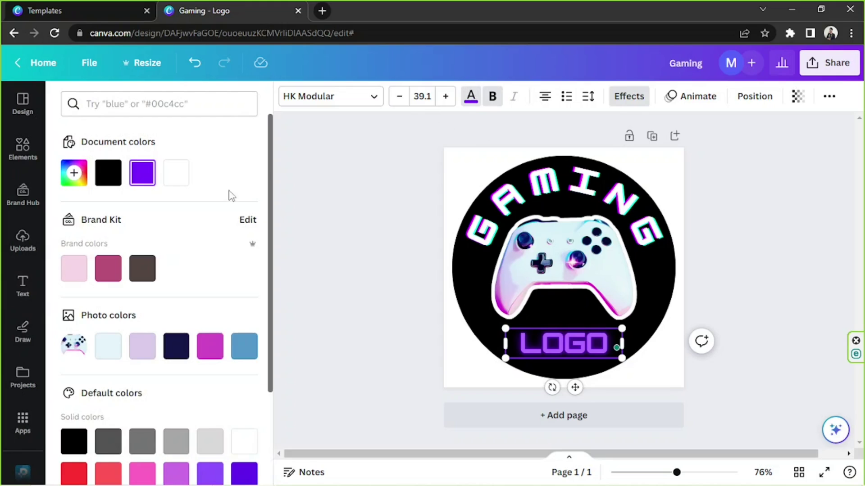
left_click(177, 175)
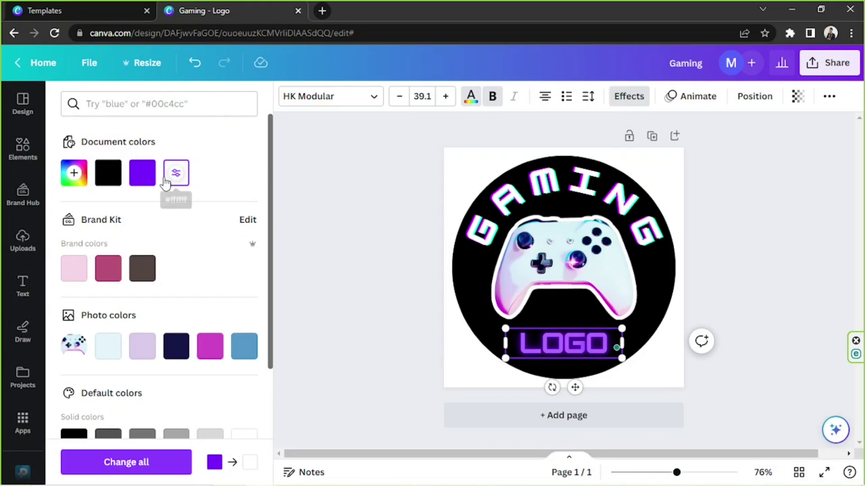
left_click(176, 174)
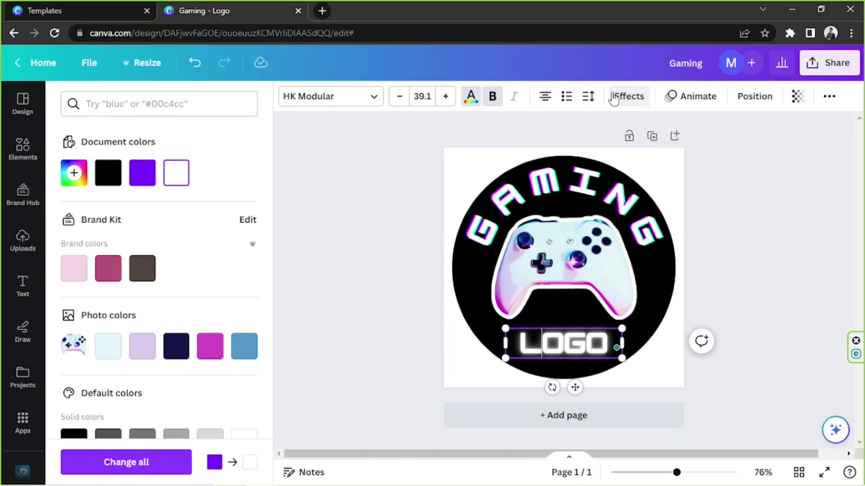
Step: In the text effects for LOGO, strengthen the Neon glow intensity
left_click(637, 97)
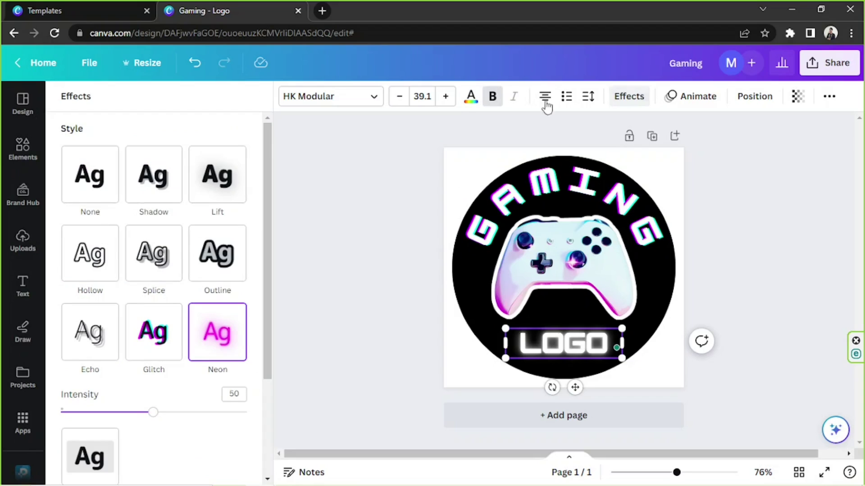
scroll(224, 323, "down", 1)
scroll(224, 324, "down", 2)
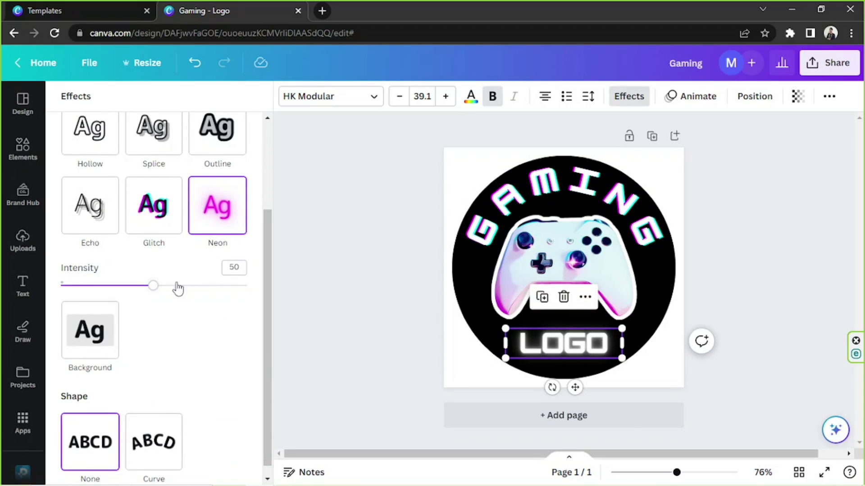
scroll(158, 247, "up", 2)
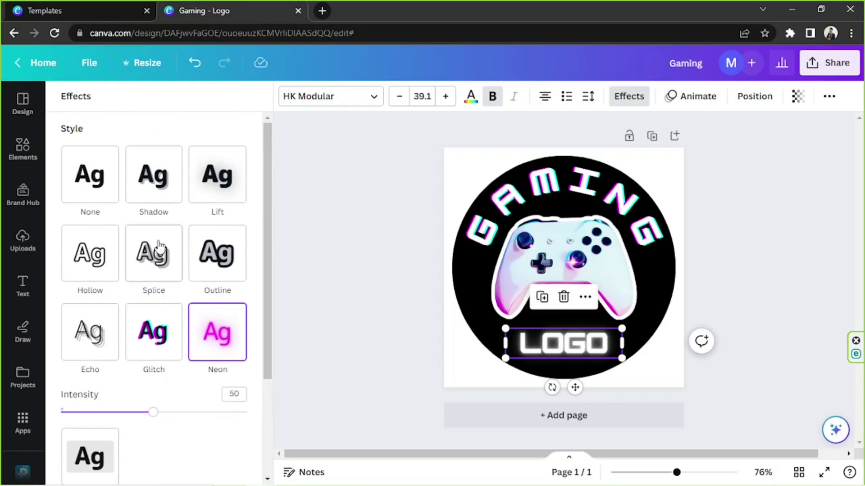
scroll(175, 263, "down", 2)
left_click_drag(153, 285, 180, 285)
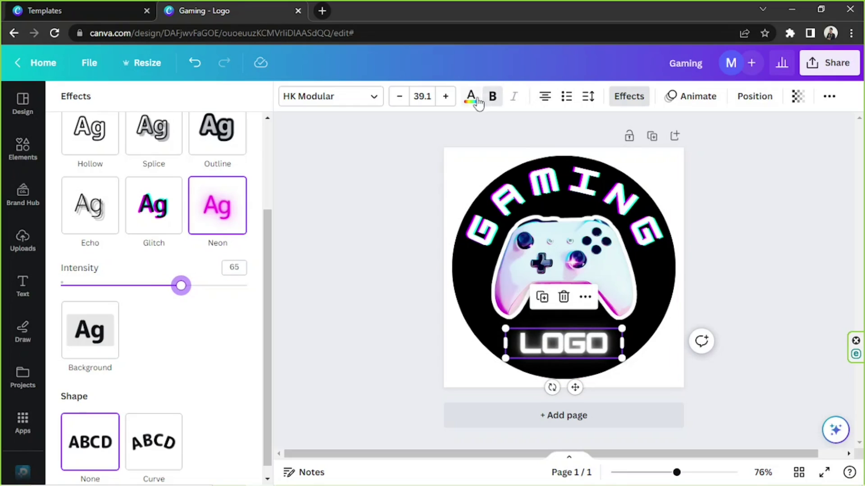
Step: Switch LOGO to a Glitch effect with offset 82 and cyan/magenta colours
left_click(151, 216)
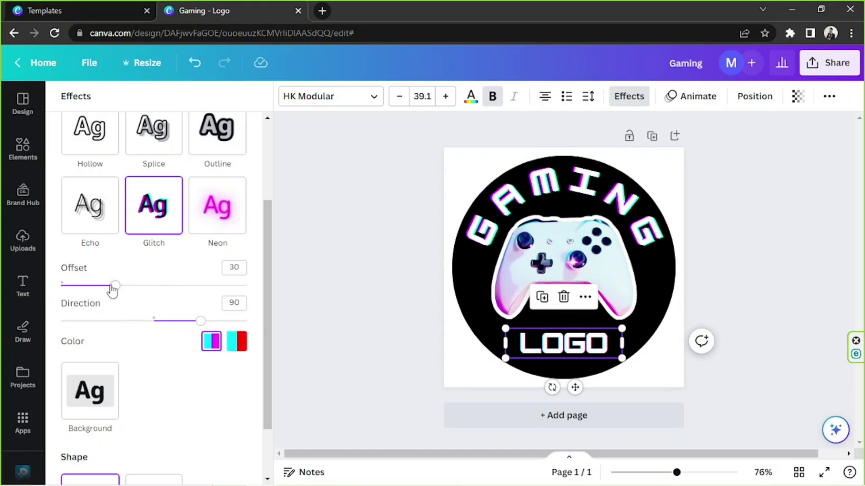
left_click_drag(113, 286, 215, 283)
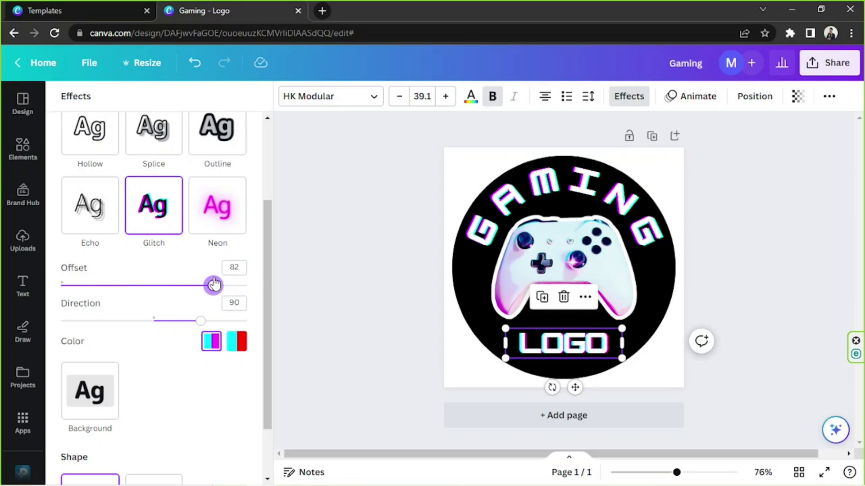
left_click(236, 345)
left_click(206, 346)
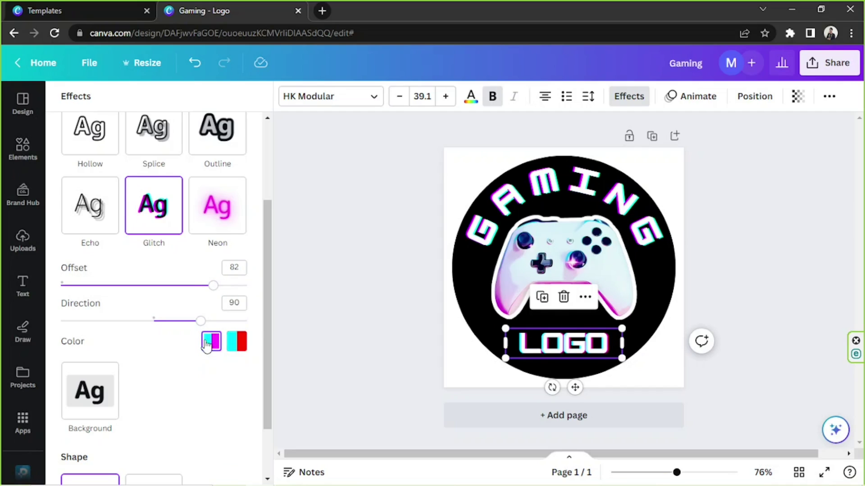
left_click(733, 275)
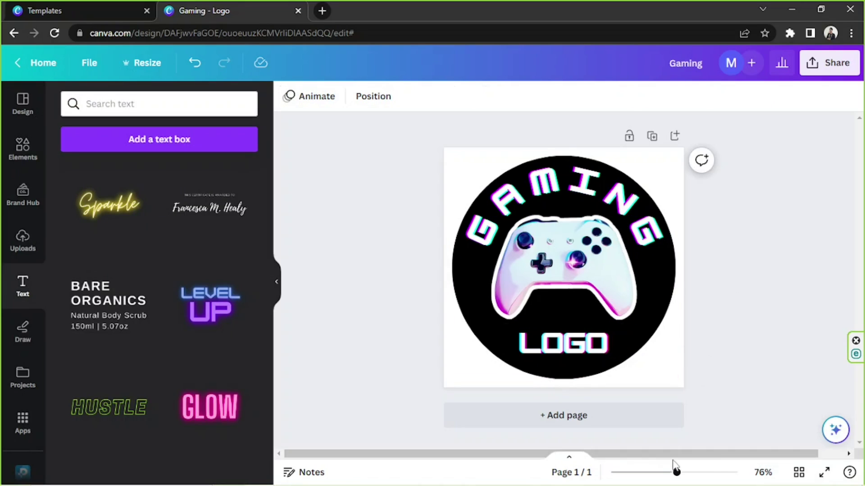
Step: Shrink the controller image to 292 × 210 and re-centre it inside the black circle
left_click(626, 257)
left_click_drag(636, 216, 633, 218)
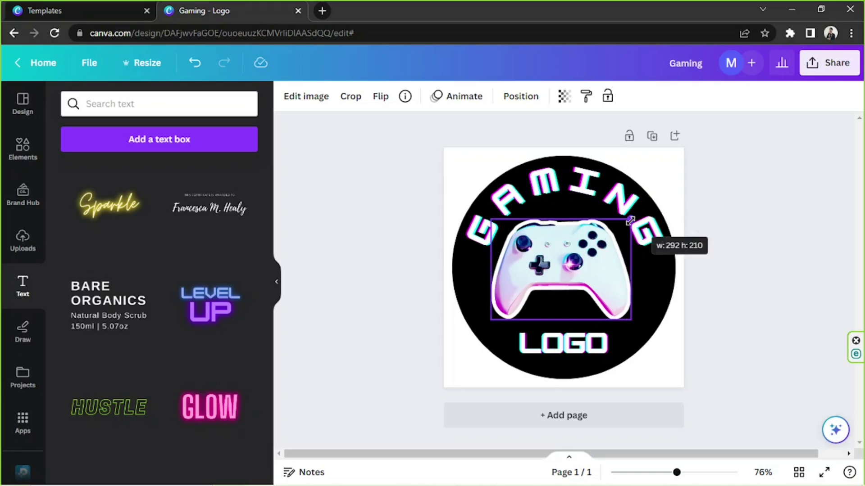
left_click_drag(585, 270, 588, 268)
left_click(748, 279)
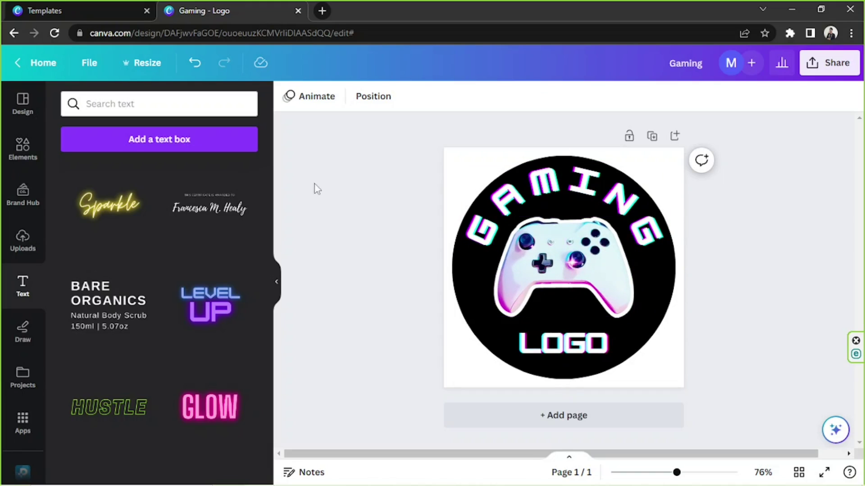
left_click_drag(314, 187, 740, 341)
left_click_drag(396, 216, 729, 385)
left_click(748, 373)
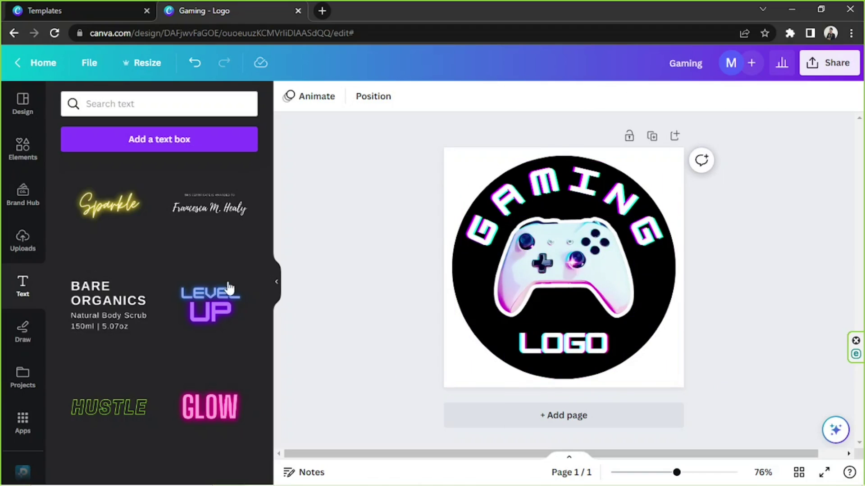
Step: Browse Elements and search the graphics for 'game controls'
left_click(27, 148)
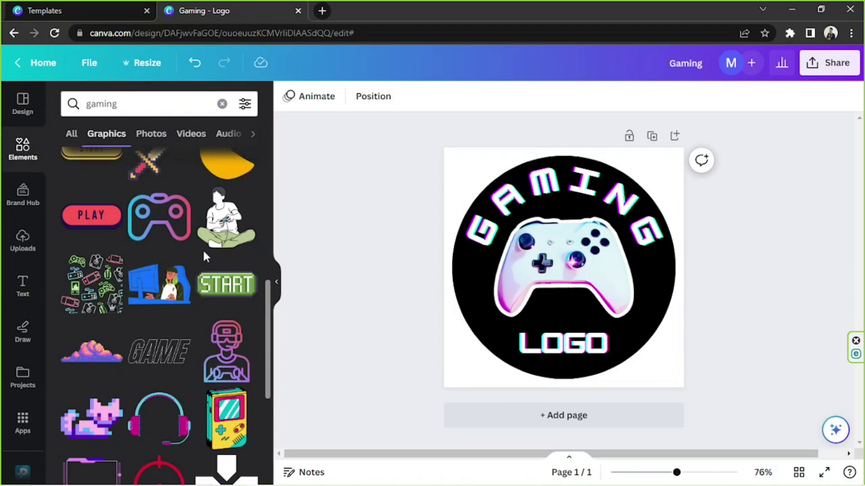
scroll(203, 252, "down", 4)
scroll(198, 252, "down", 3)
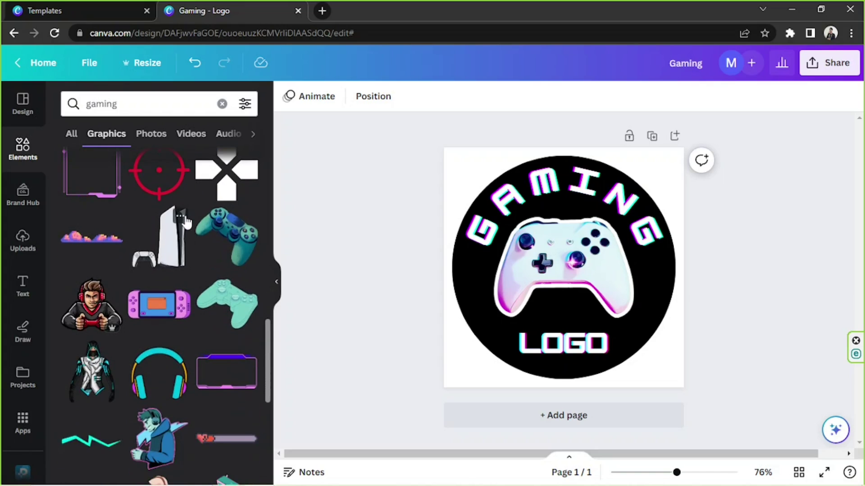
scroll(187, 222, "down", 3)
scroll(187, 222, "down", 5)
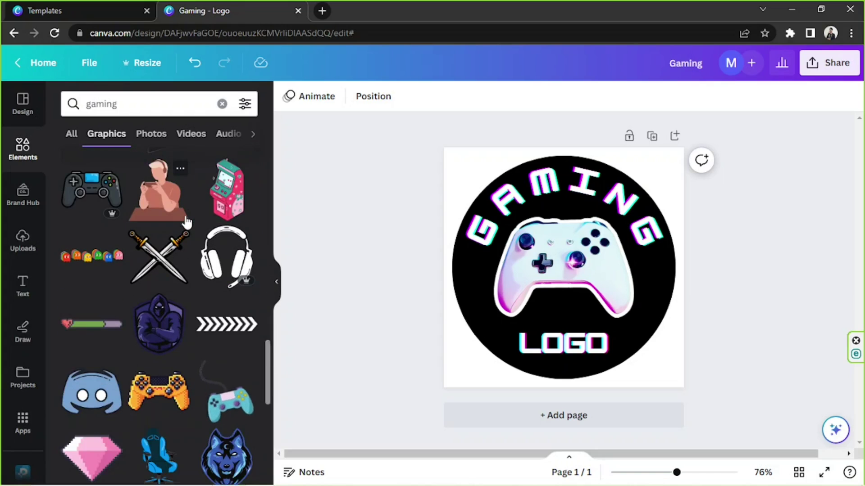
scroll(187, 221, "down", 5)
scroll(187, 221, "down", 5)
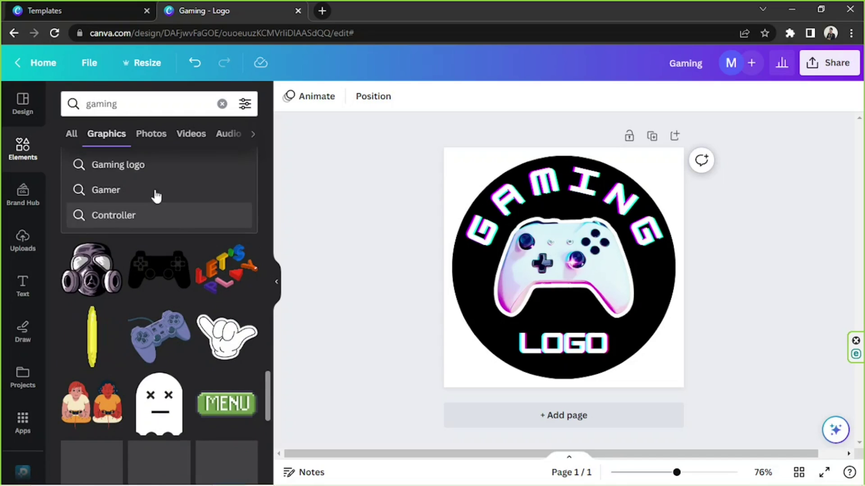
left_click(125, 104)
type("ga")
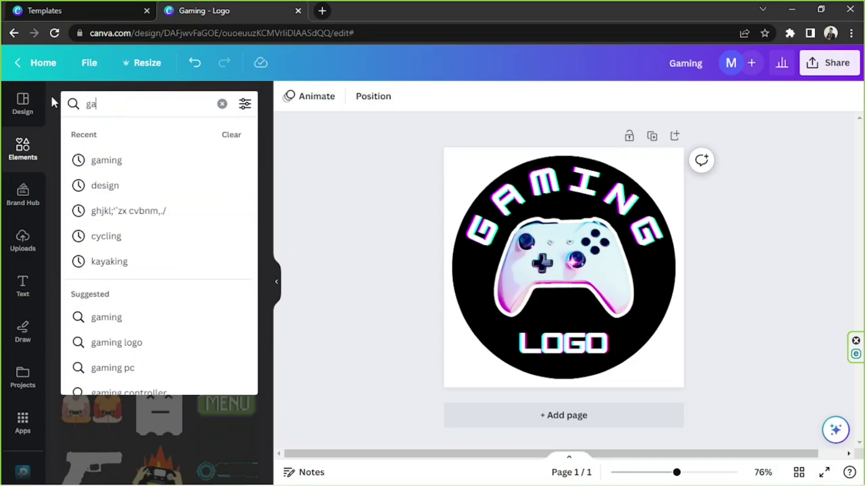
type("me controls")
key("Return")
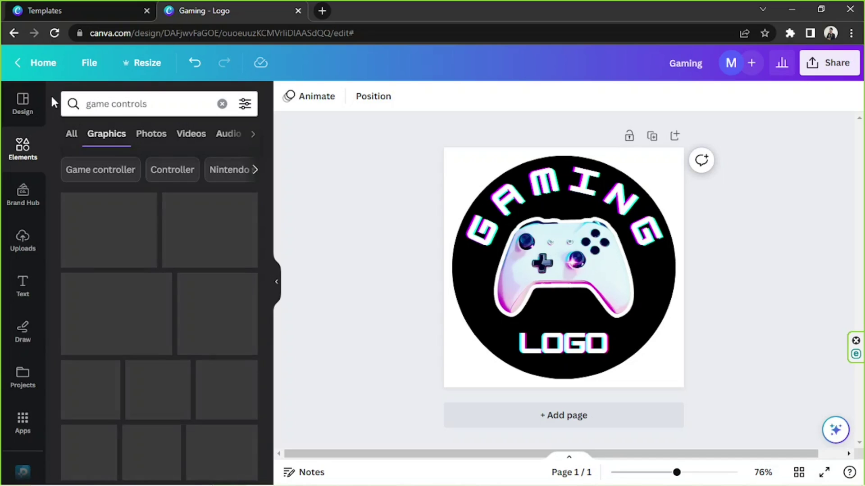
scroll(138, 211, "down", 10)
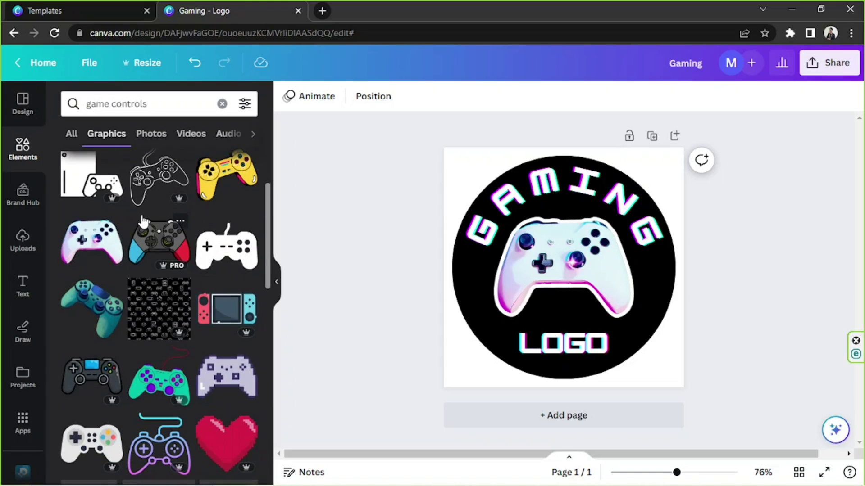
scroll(138, 211, "down", 2)
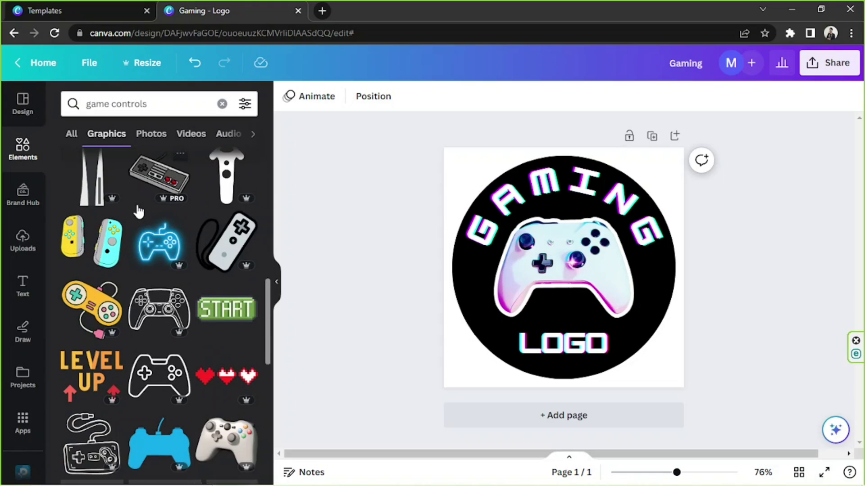
Step: Search the graphics for 'play' and scroll through the results
left_click(153, 108)
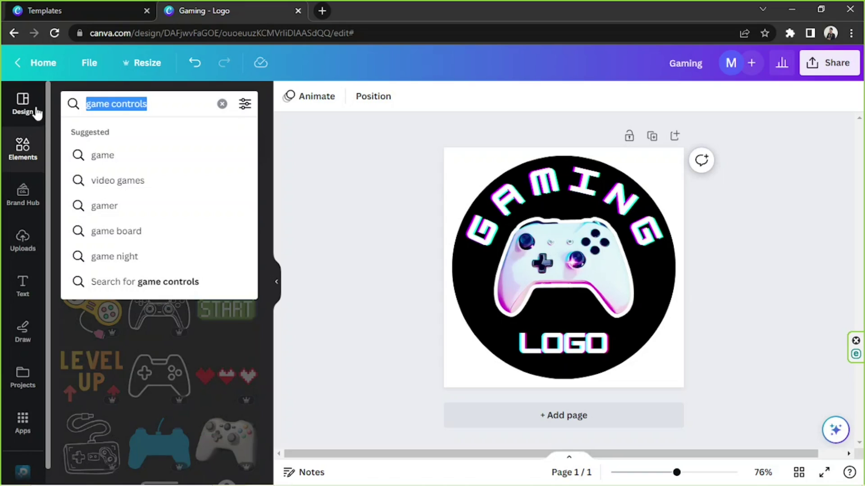
type("play")
key("Return")
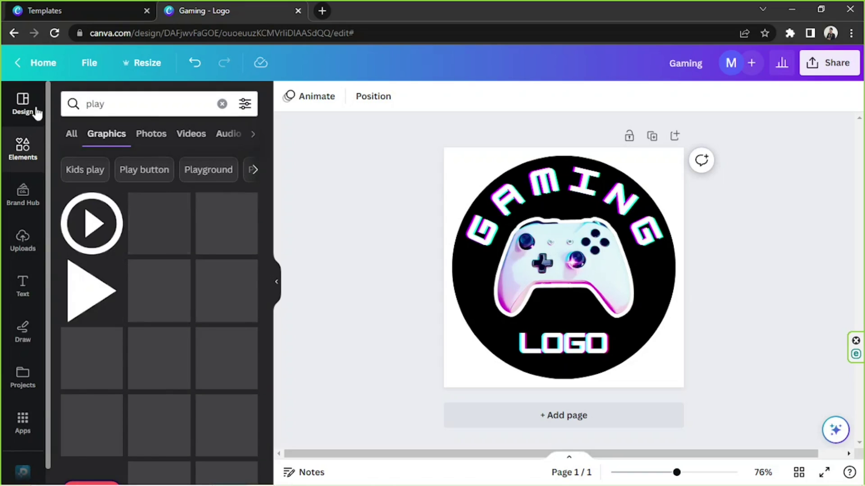
scroll(232, 342, "down", 8)
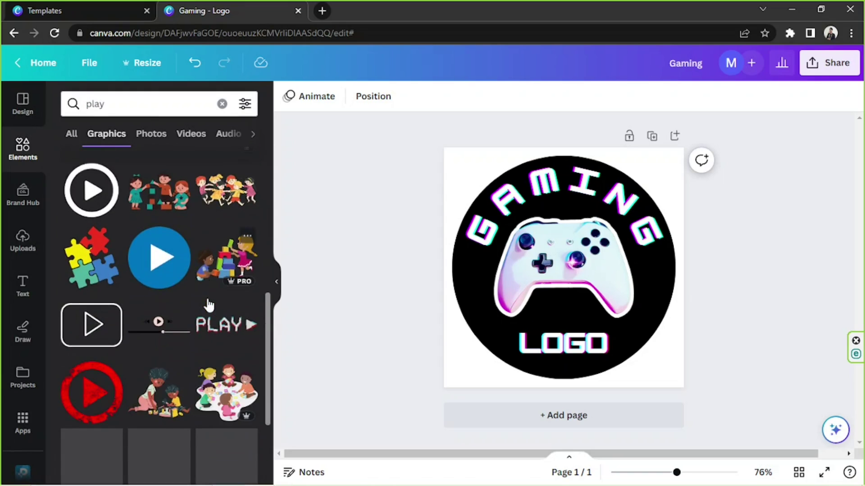
scroll(209, 302, "down", 3)
scroll(208, 298, "down", 8)
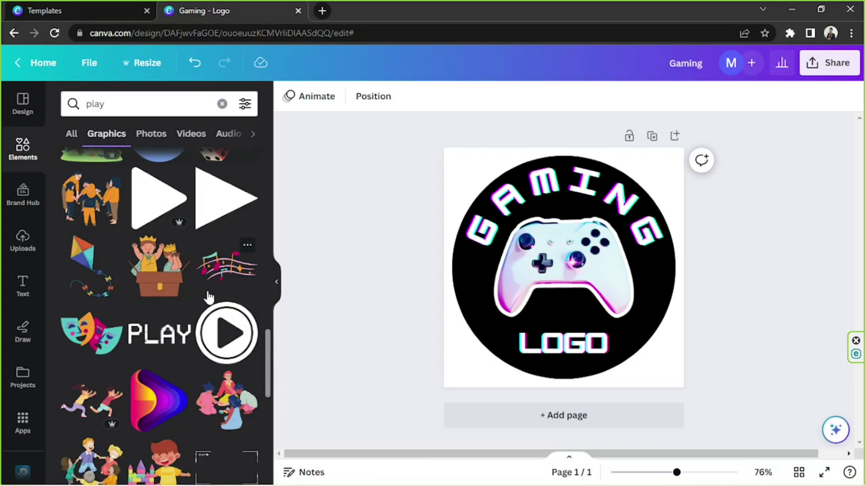
scroll(208, 298, "down", 9)
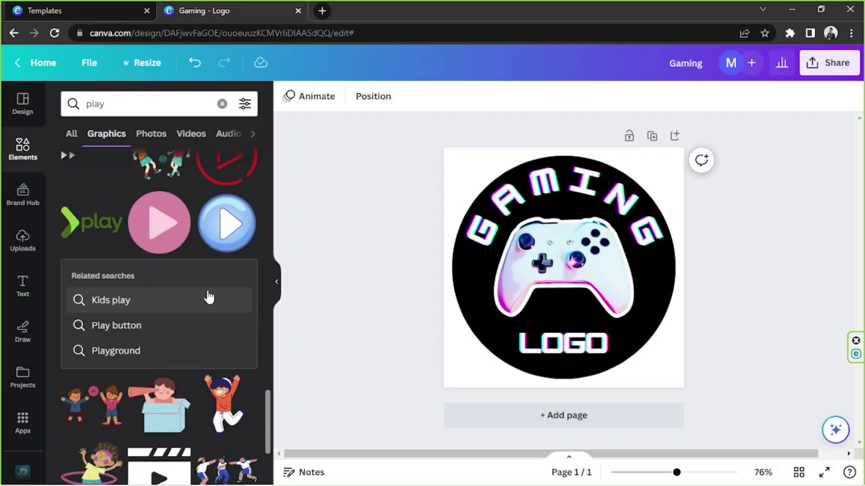
scroll(208, 298, "down", 4)
scroll(209, 296, "down", 4)
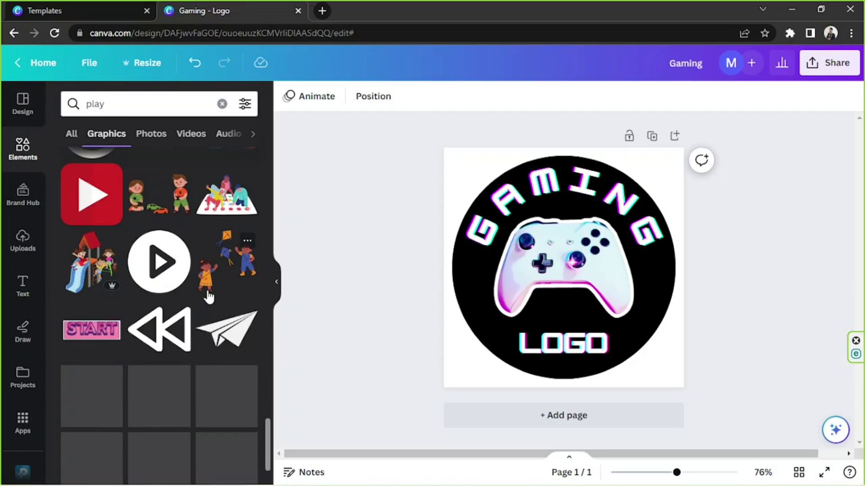
scroll(207, 295, "down", 2)
Step: Search for 'pause' and view the photo results
left_click(144, 104)
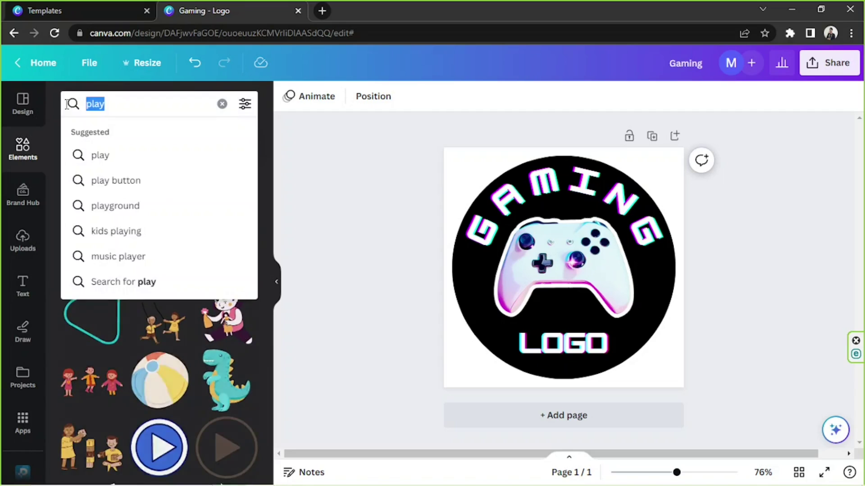
type("pause")
key("Return")
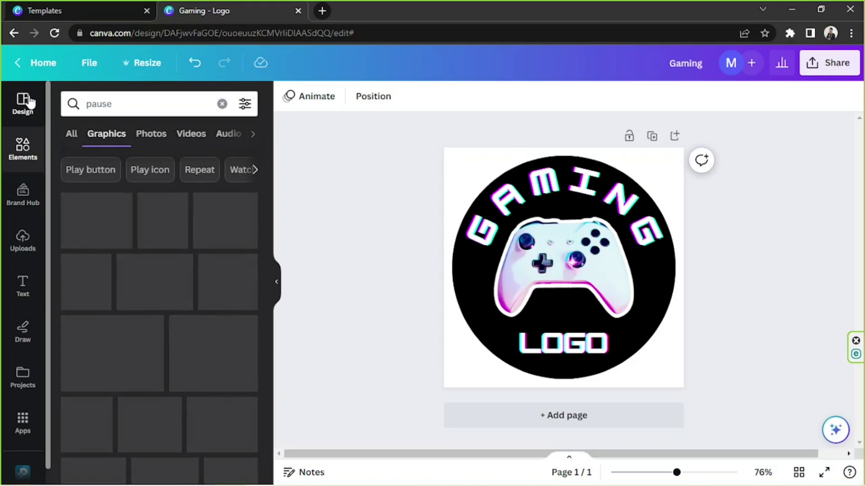
scroll(174, 210, "down", 3)
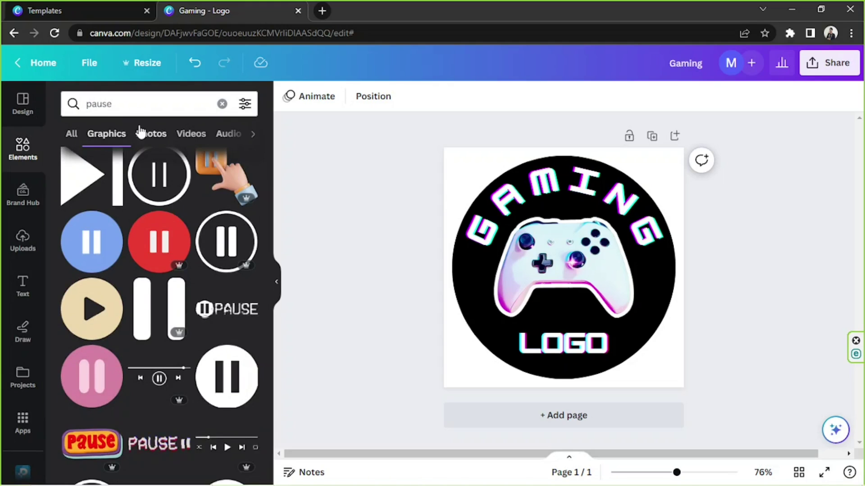
left_click(152, 134)
Step: Search 'gaming' on the Graphics tab and scroll to the pixel sword
left_click(137, 105)
type("gaming")
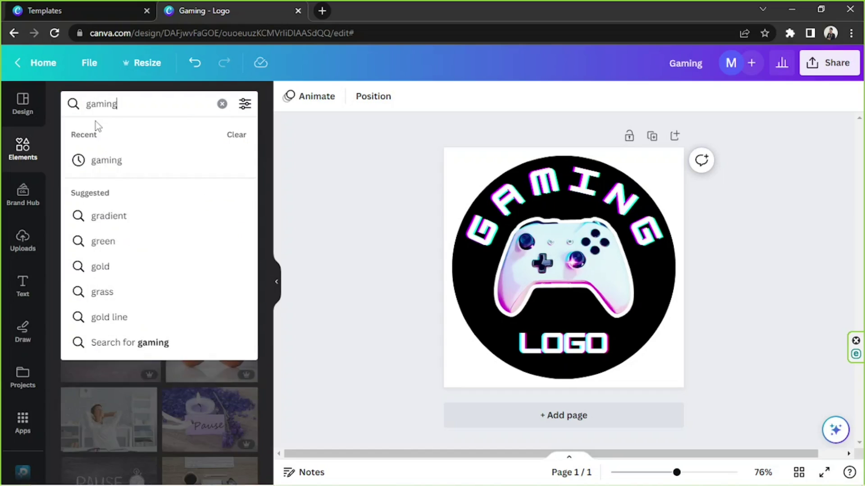
key("Return")
left_click(108, 135)
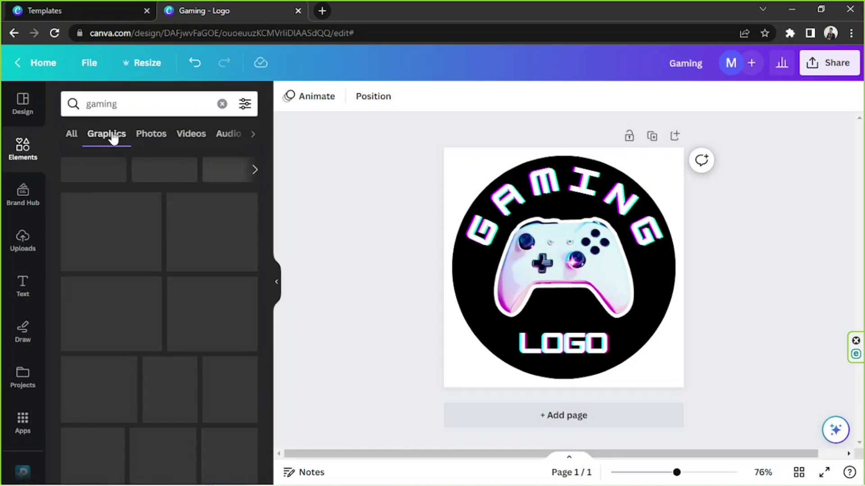
scroll(108, 245, "down", 3)
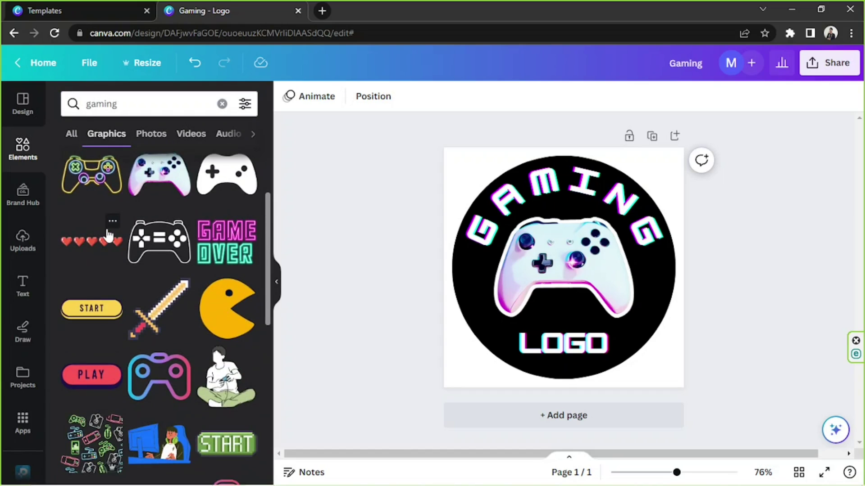
scroll(108, 234, "down", 6)
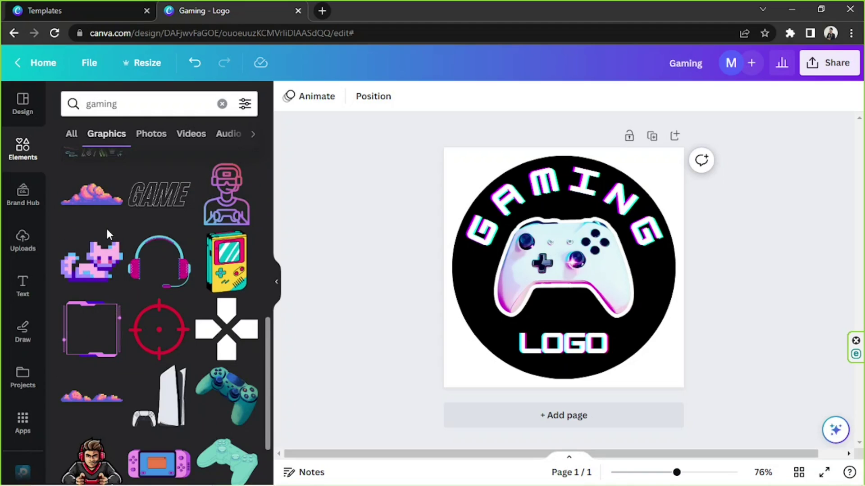
scroll(108, 232, "up", 5)
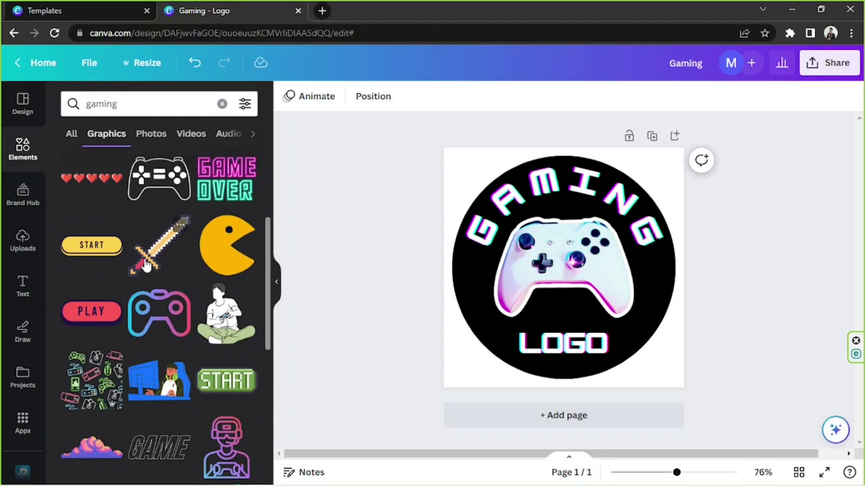
Step: Add the pixel sword graphic and size it to cross the controller
left_click(167, 266)
left_click_drag(517, 279, 443, 377)
left_click(566, 316)
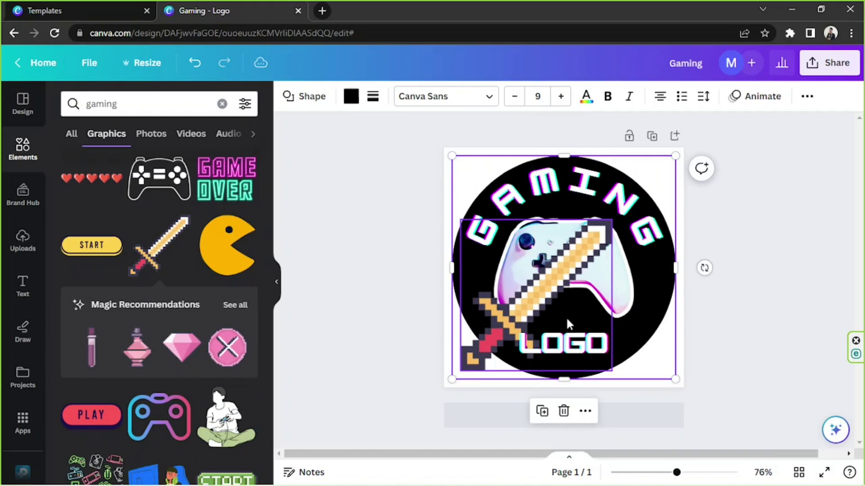
left_click_drag(571, 288, 563, 274)
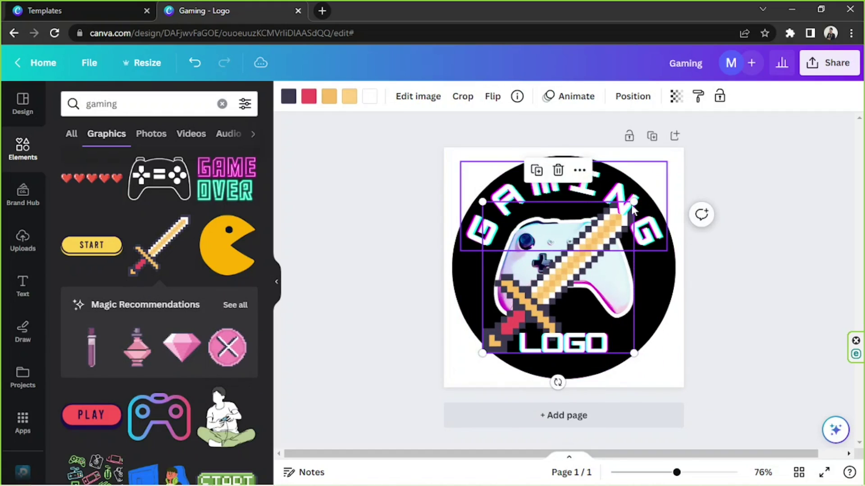
left_click_drag(633, 207, 601, 239)
left_click_drag(535, 299, 546, 276)
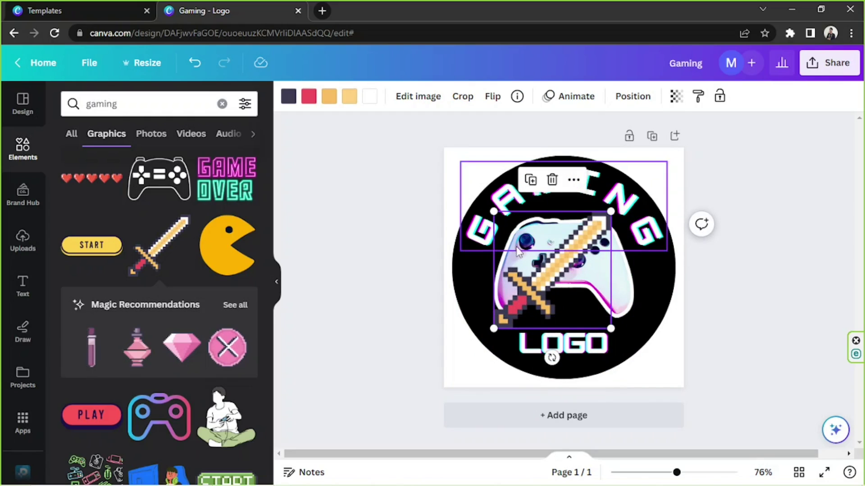
Step: Recolour the sword: dark outline magenta, orange shades light blue and lavender
left_click(289, 105)
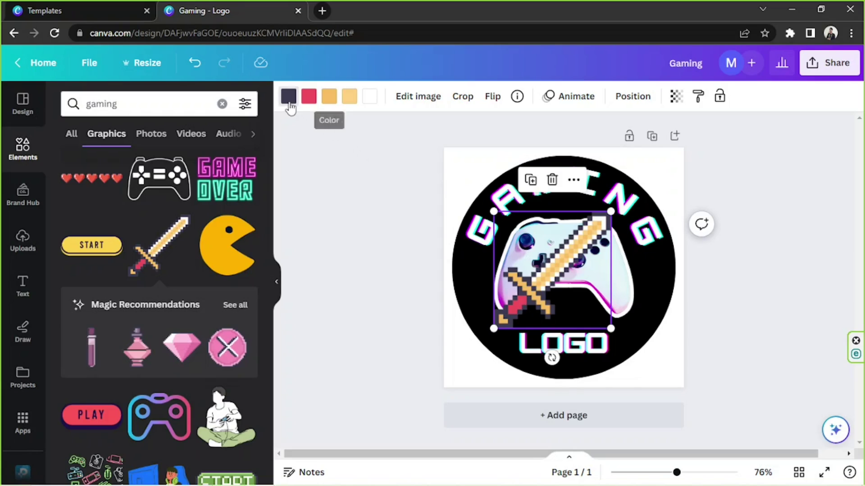
left_click(209, 383)
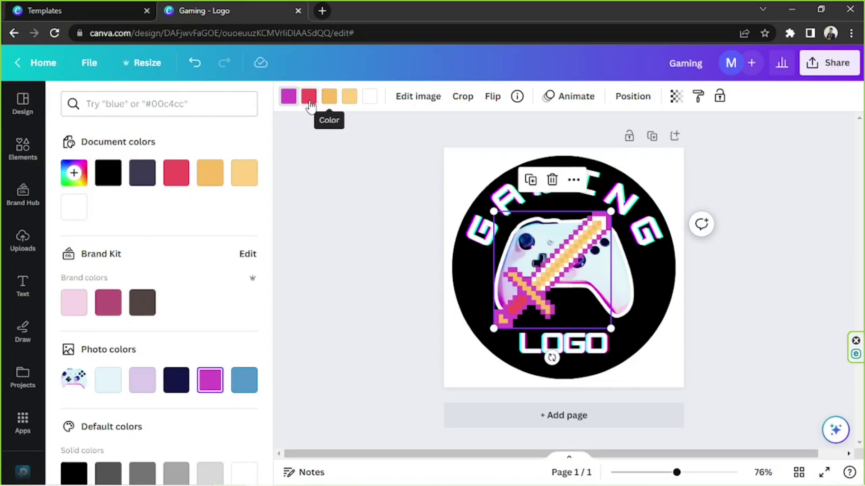
left_click(309, 104)
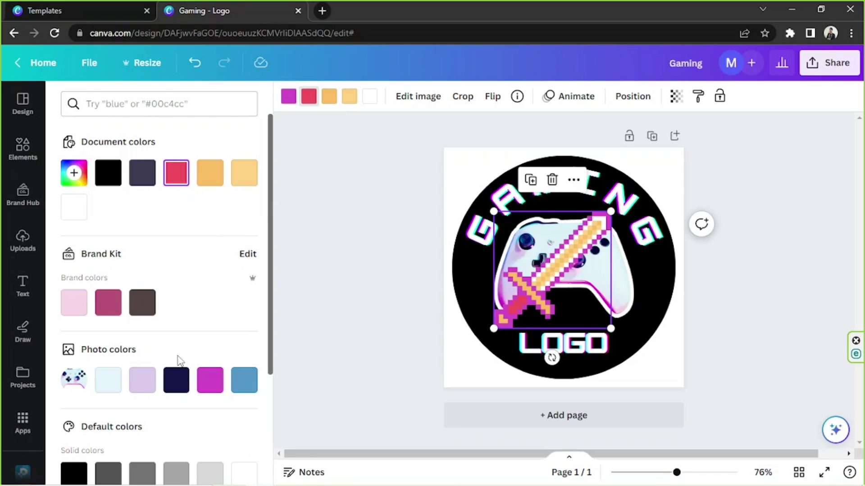
left_click(329, 96)
left_click(112, 387)
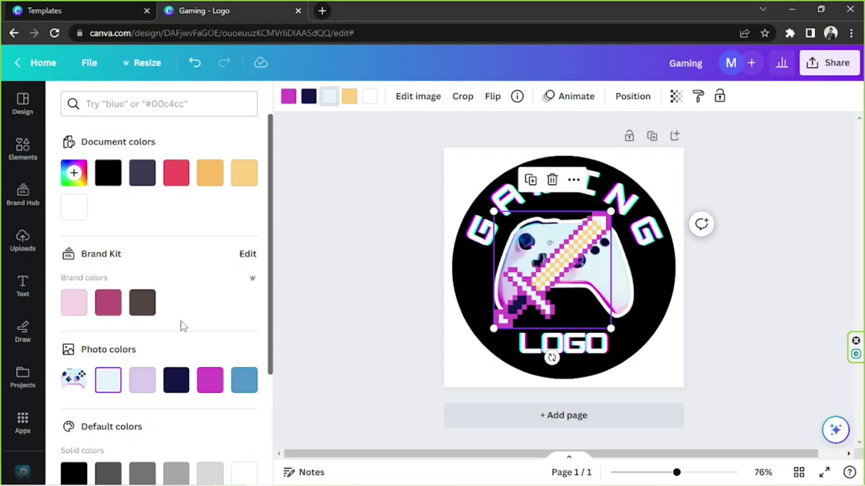
left_click(349, 96)
left_click(141, 385)
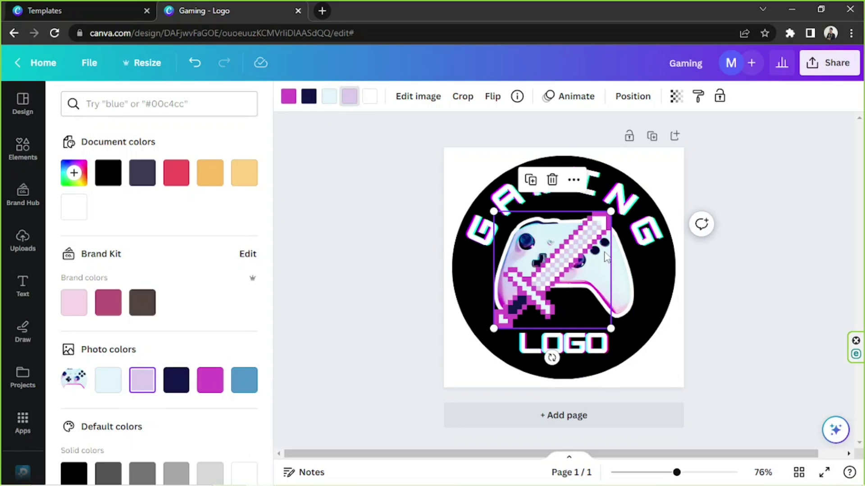
Step: Send the sword behind the controller, then shrink and centre the controller over it
left_click(624, 100)
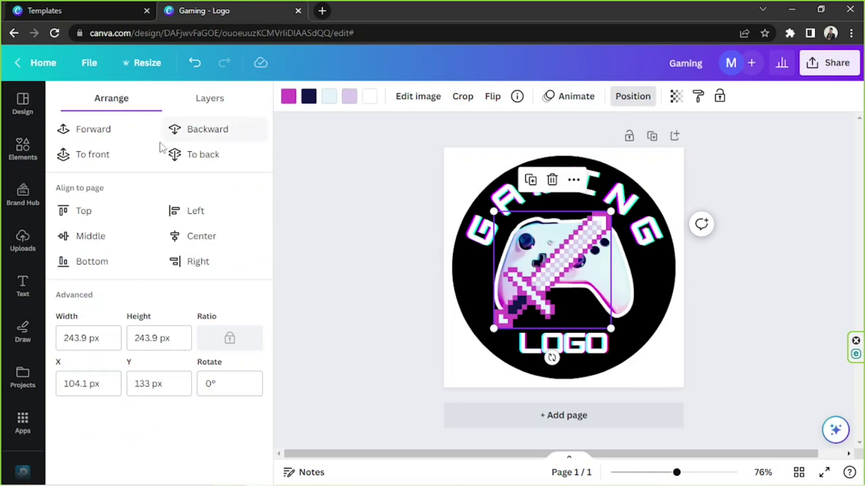
left_click(213, 142)
left_click(630, 310)
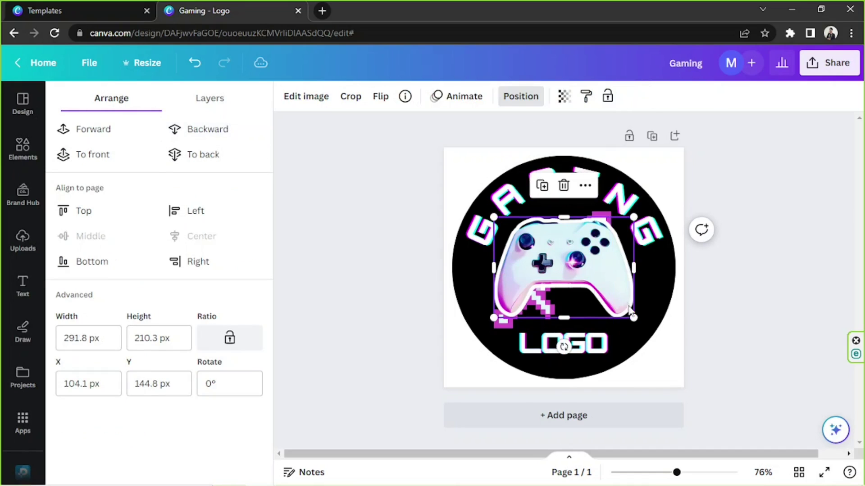
left_click_drag(634, 317, 589, 286)
left_click_drag(543, 252, 566, 270)
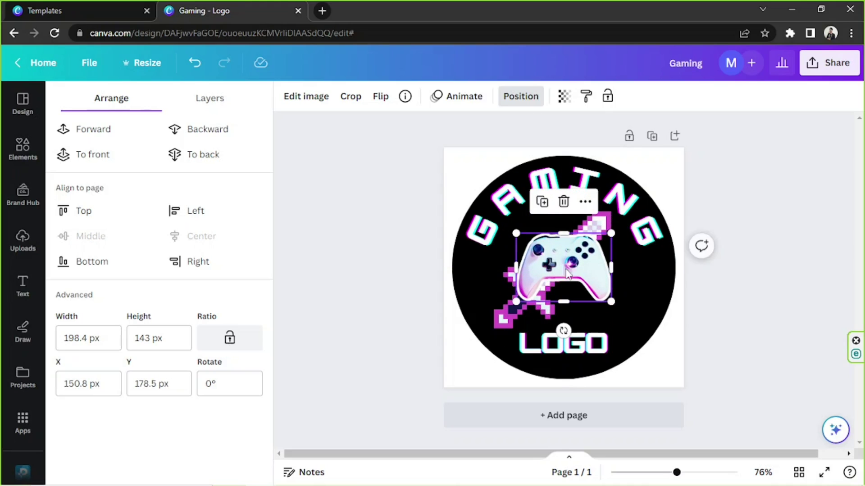
Step: Duplicate the sword, rotate the copy to -90°, send it backward and re-centre the controller
left_click(517, 301)
left_click(531, 180)
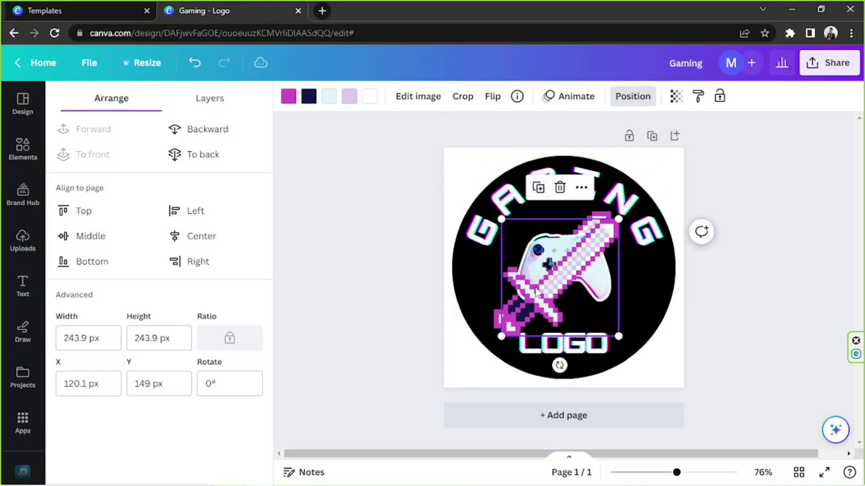
left_click_drag(559, 365, 695, 280)
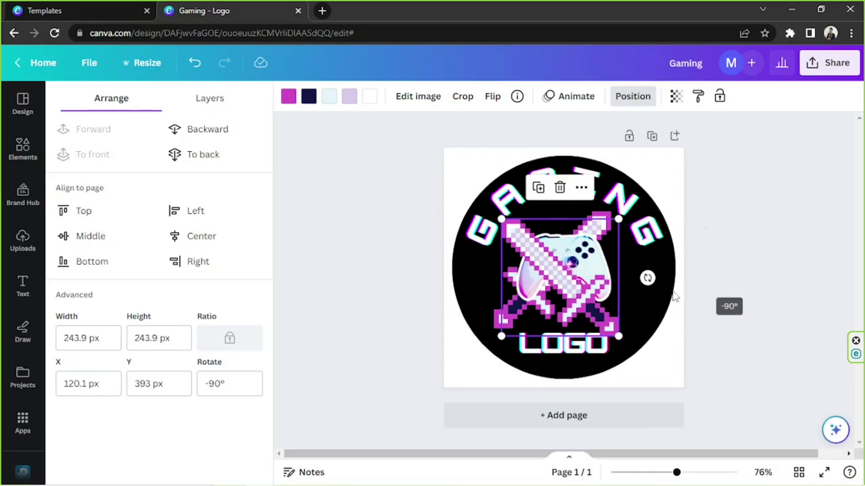
left_click_drag(565, 302, 582, 297)
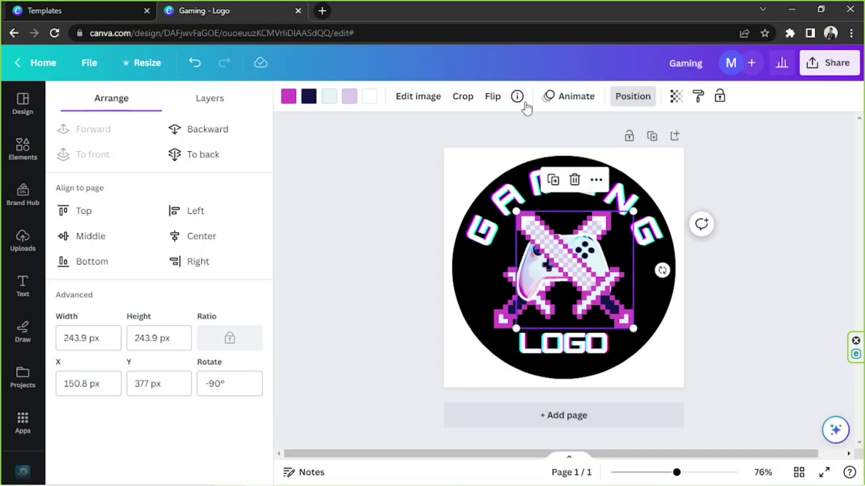
left_click(207, 130)
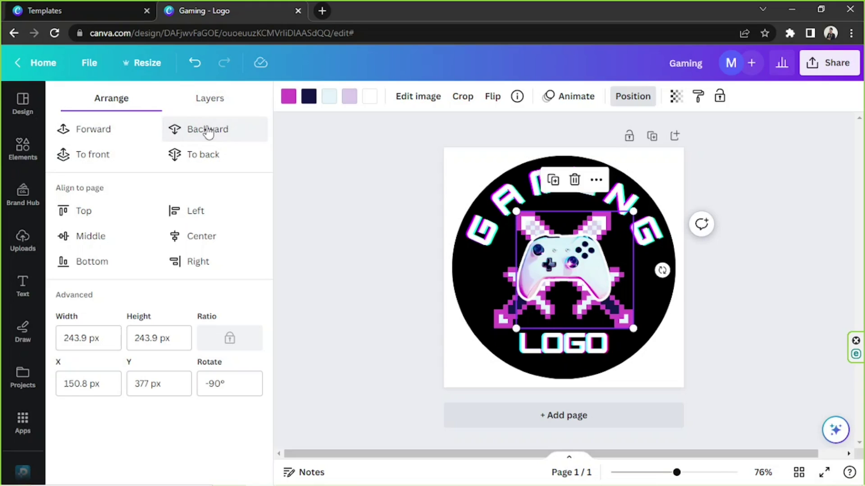
left_click_drag(569, 270, 545, 255)
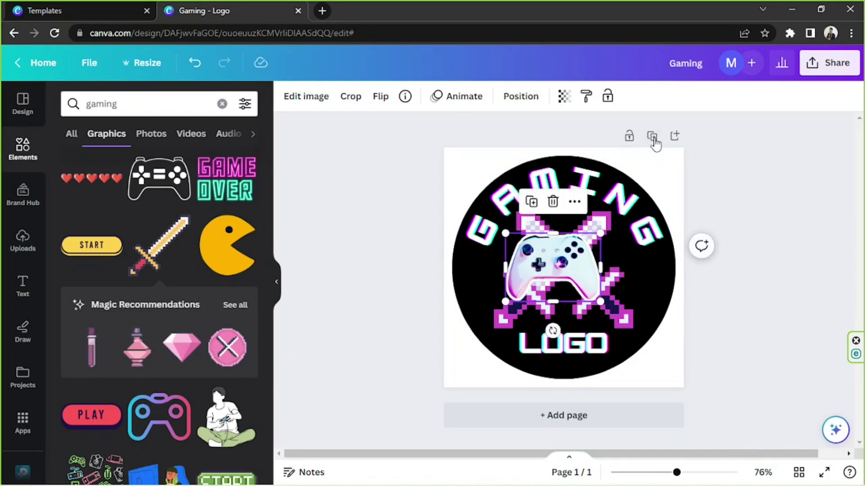
Step: Duplicate the logo page and enlarge and centre the controller on page 1
left_click(652, 136)
scroll(644, 191, "up", 5)
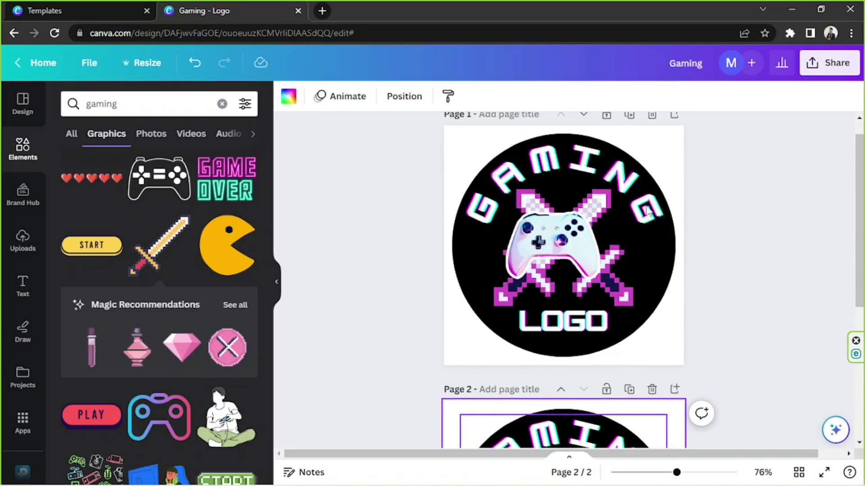
scroll(646, 212, "down", 3)
scroll(646, 211, "up", 3)
left_click_drag(576, 247, 585, 247)
left_click_drag(617, 212, 637, 192)
left_click_drag(577, 241, 564, 251)
Step: Delete the crossed swords from page 1
left_click(633, 302)
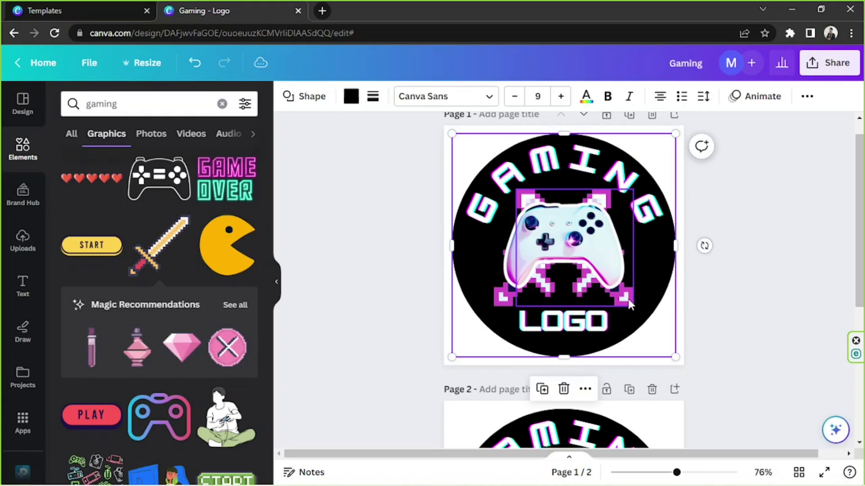
left_click(631, 304)
key("Delete")
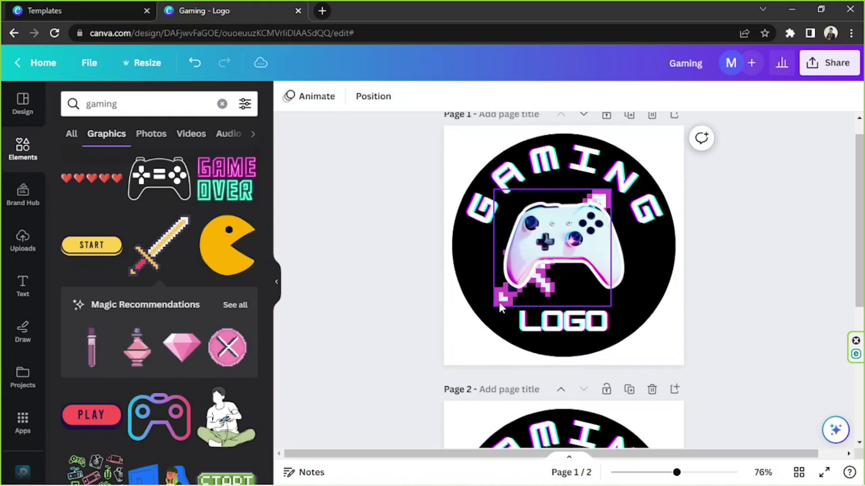
key("ctrl+z")
key("Delete")
Step: Check the crossed swords on page 2
scroll(680, 262, "down", 2)
scroll(680, 262, "down", 4)
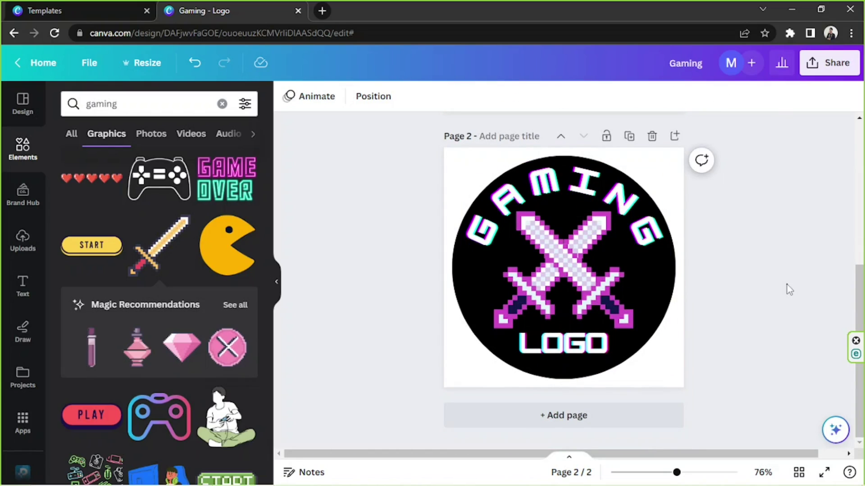
scroll(761, 263, "up", 5)
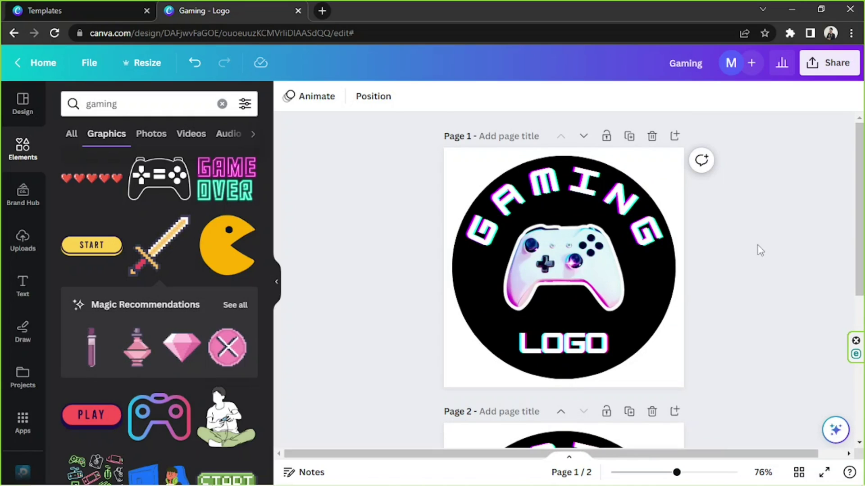
scroll(758, 245, "down", 5)
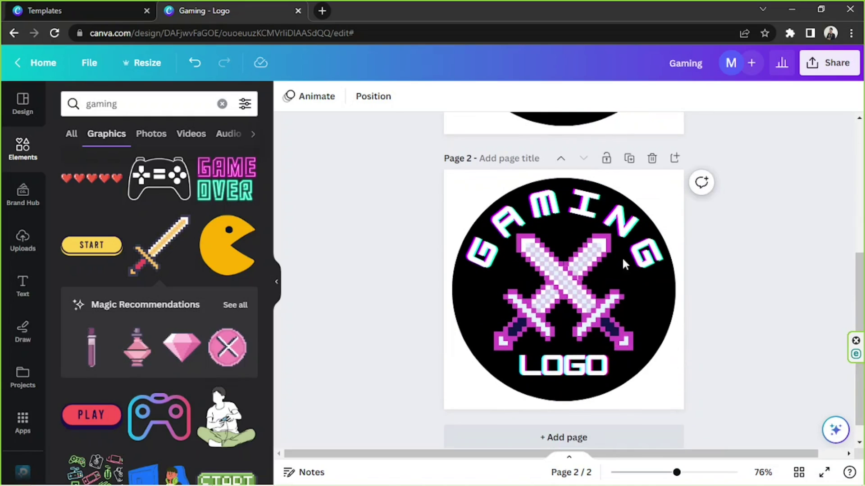
left_click(592, 320)
left_click(722, 327)
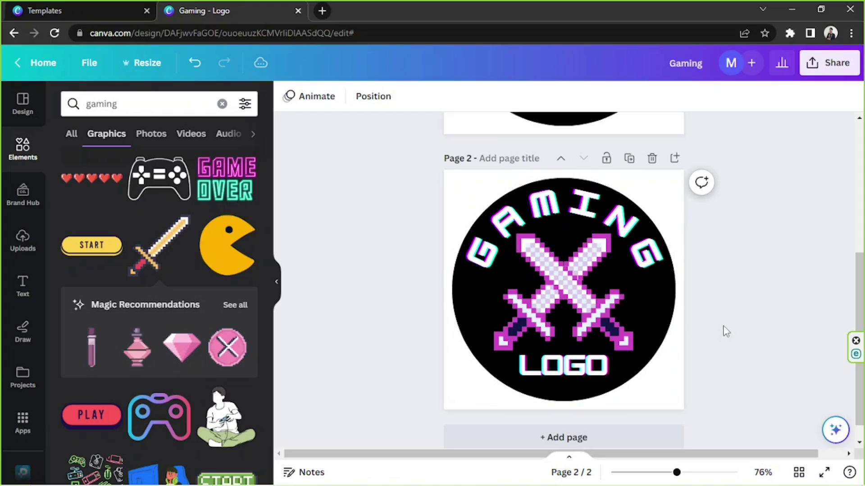
scroll(731, 324, "up", 5)
scroll(730, 322, "down", 6)
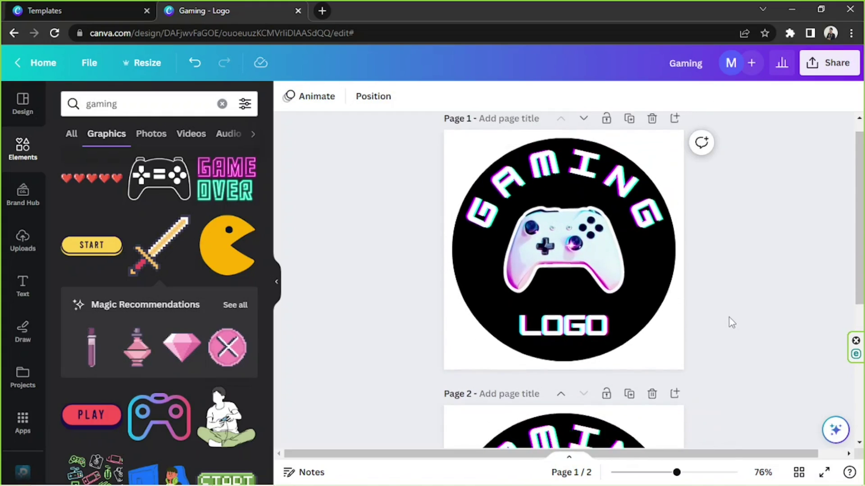
left_click_drag(859, 311, 860, 138)
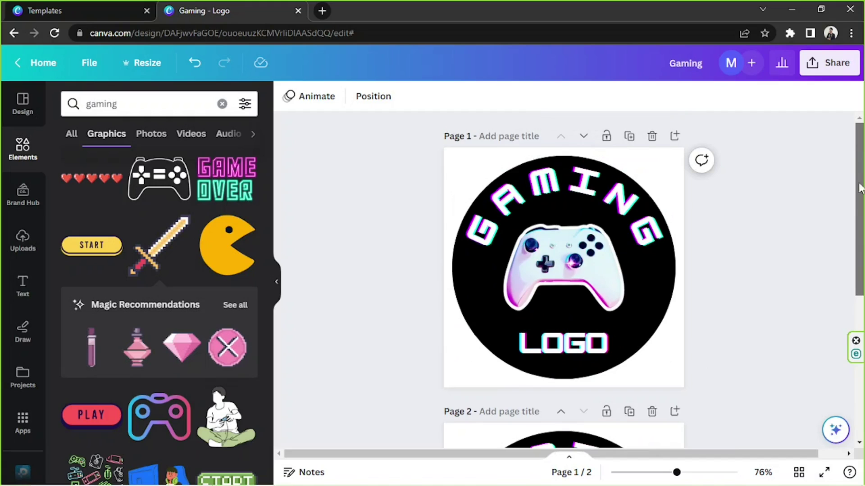
left_click_drag(860, 188, 843, 193)
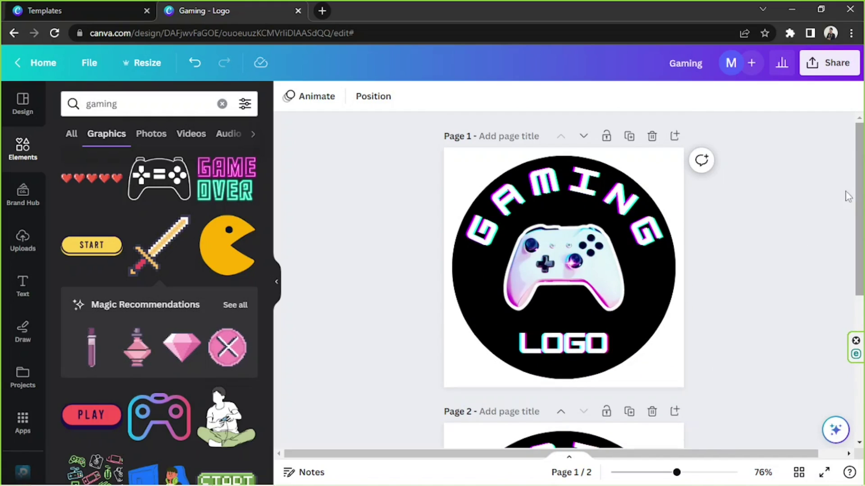
left_click_drag(415, 193, 713, 368)
left_click_drag(405, 167, 779, 299)
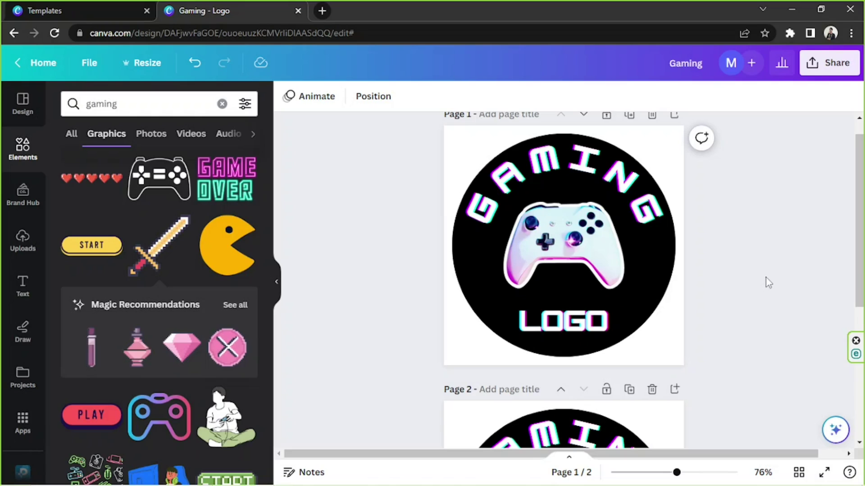
Step: Set up a PNG download with all pages (2) selected
left_click(834, 63)
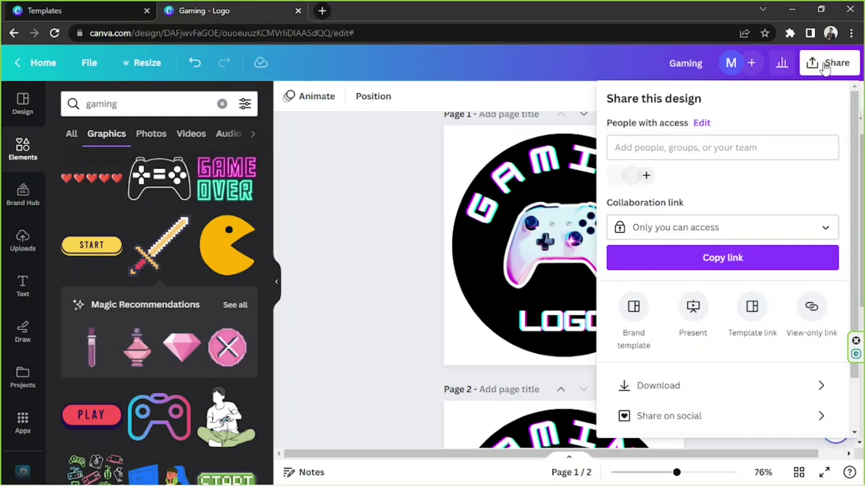
left_click(709, 386)
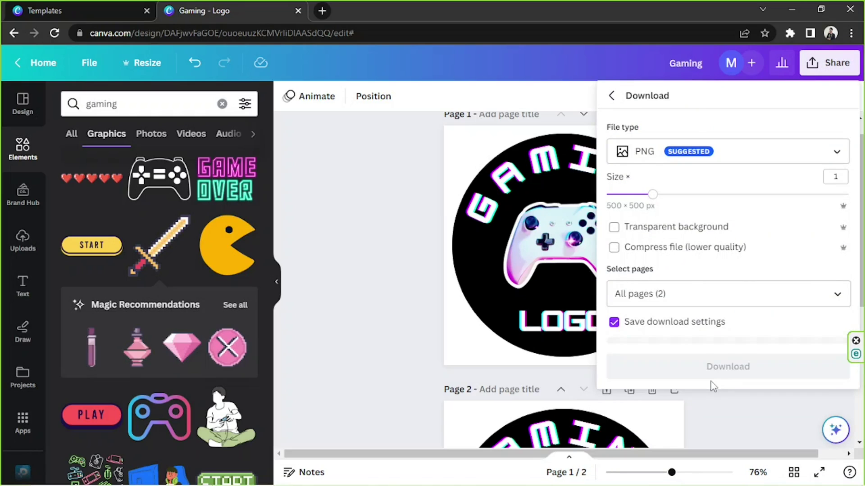
left_click(770, 160)
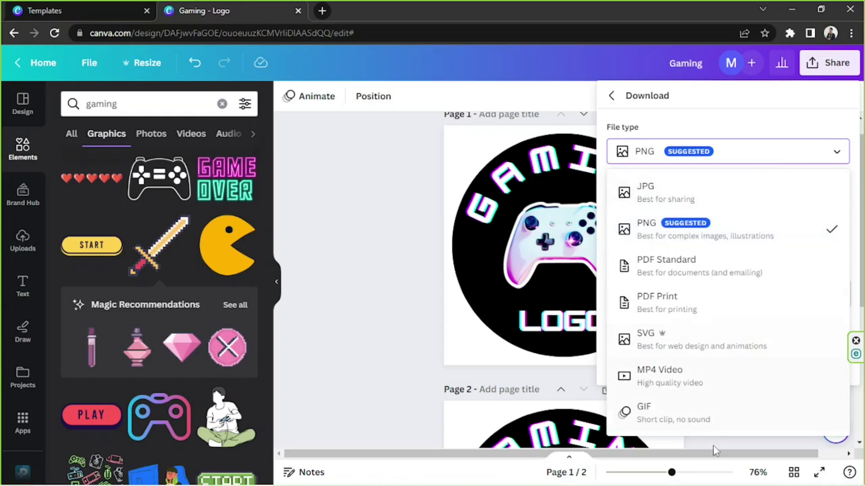
left_click(730, 145)
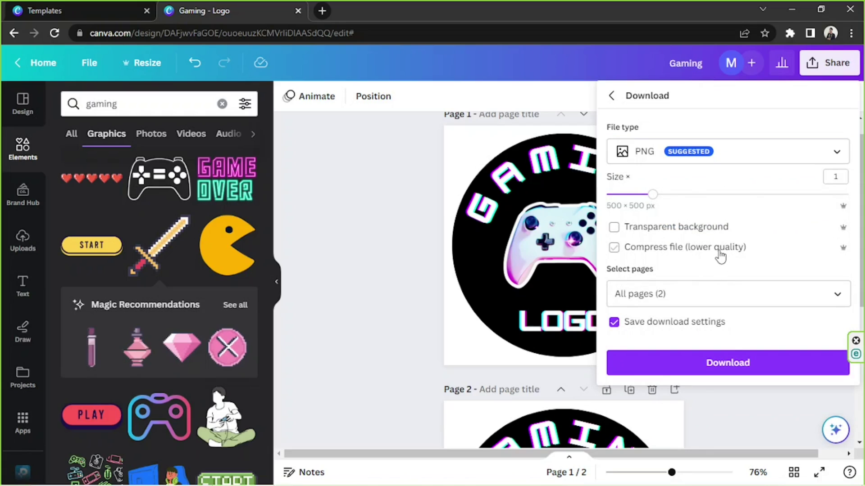
left_click(704, 305)
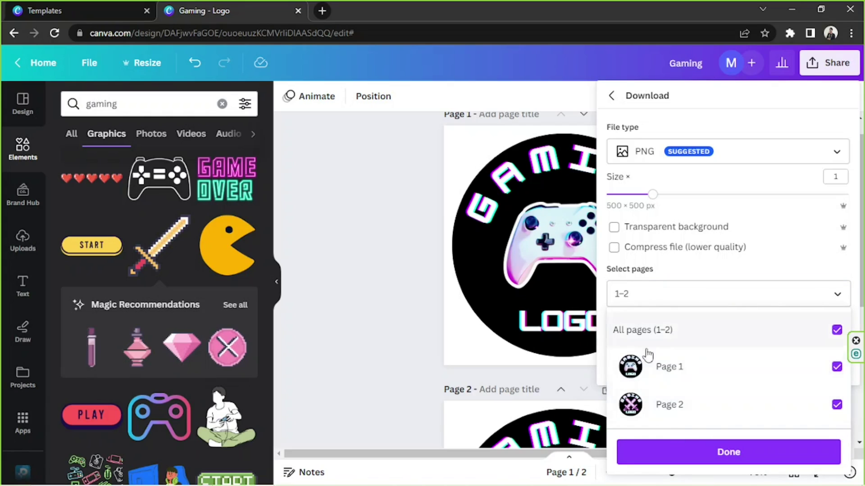
left_click(680, 294)
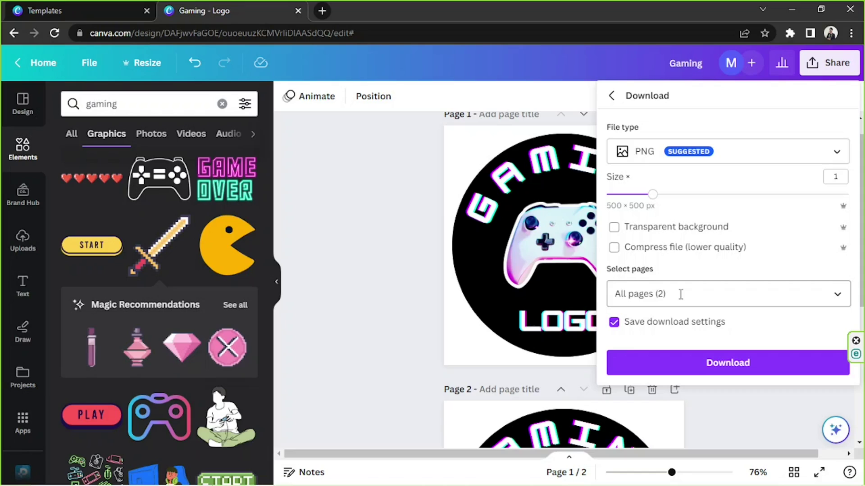